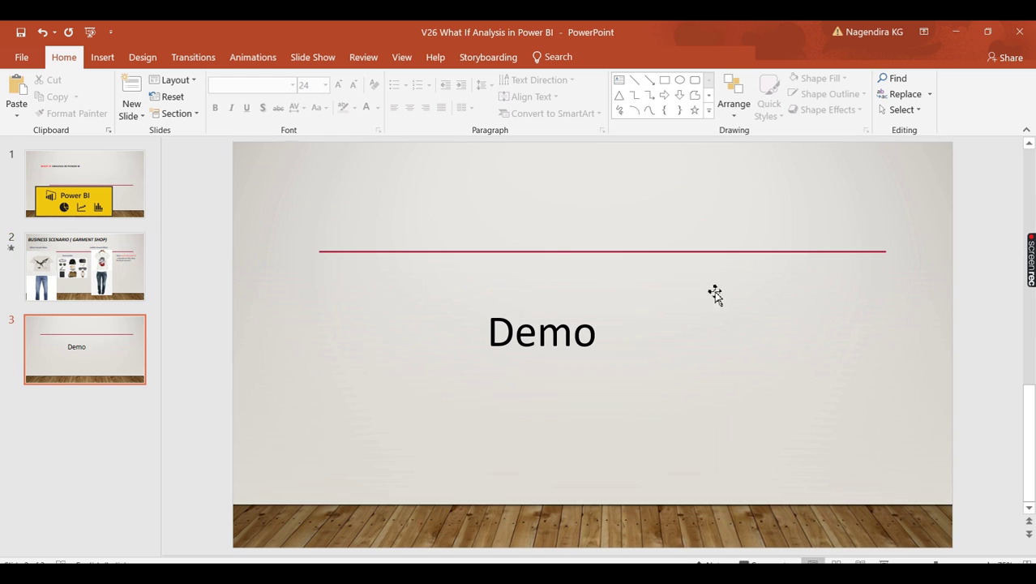
Step: Clear the Fields search and delete the Disc% table, leaving DimDate, Product Master and Sales
key("alt+Tab")
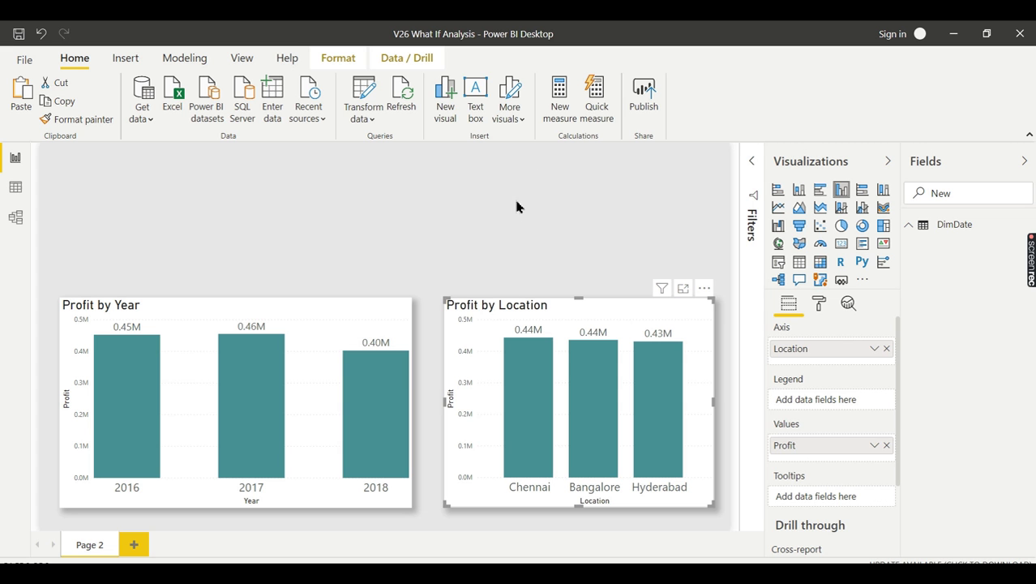
left_click(332, 264)
left_click(291, 311)
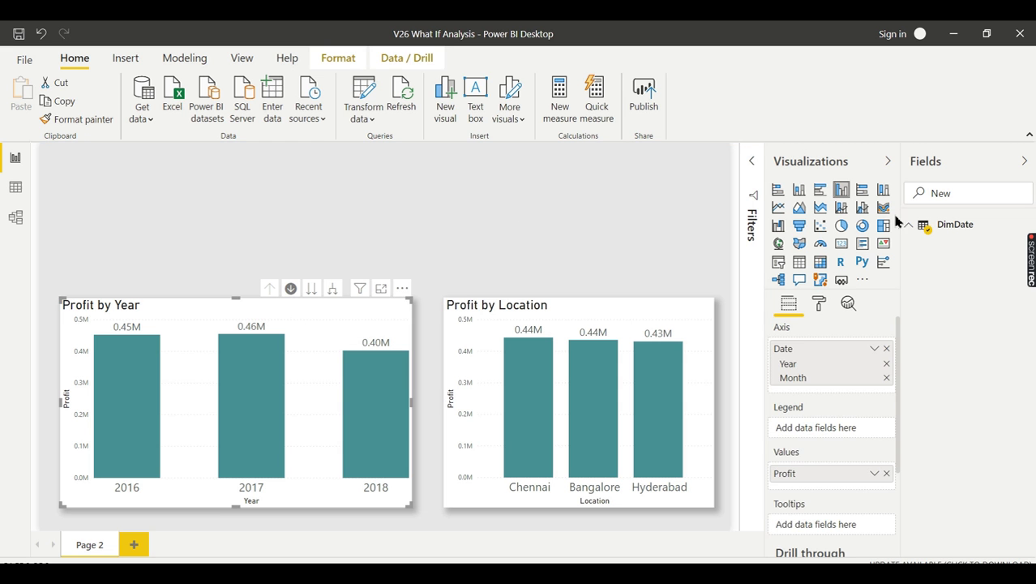
left_click_drag(962, 193, 833, 196)
key("BackSpace")
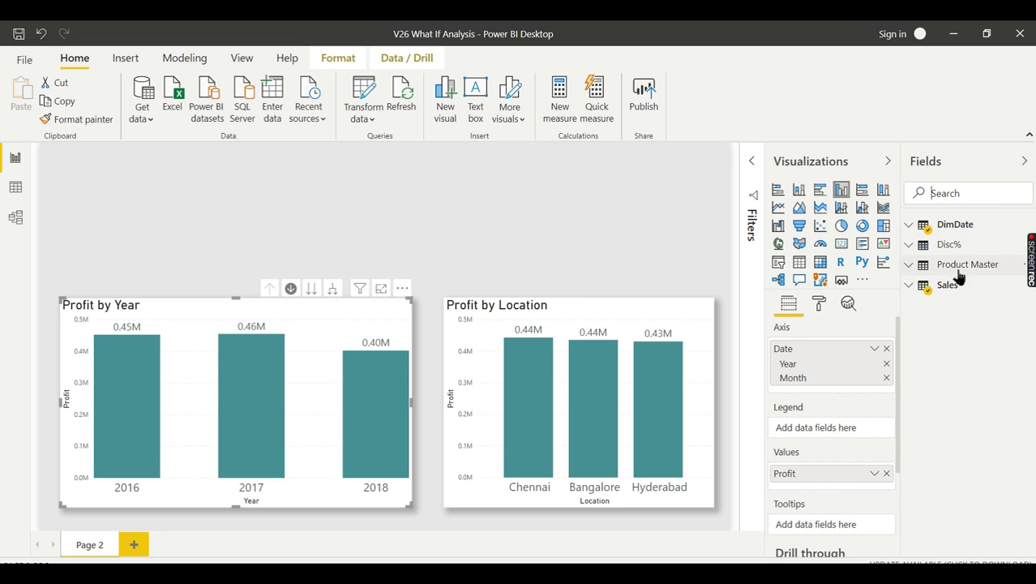
left_click(1025, 245)
left_click(943, 331)
left_click(596, 328)
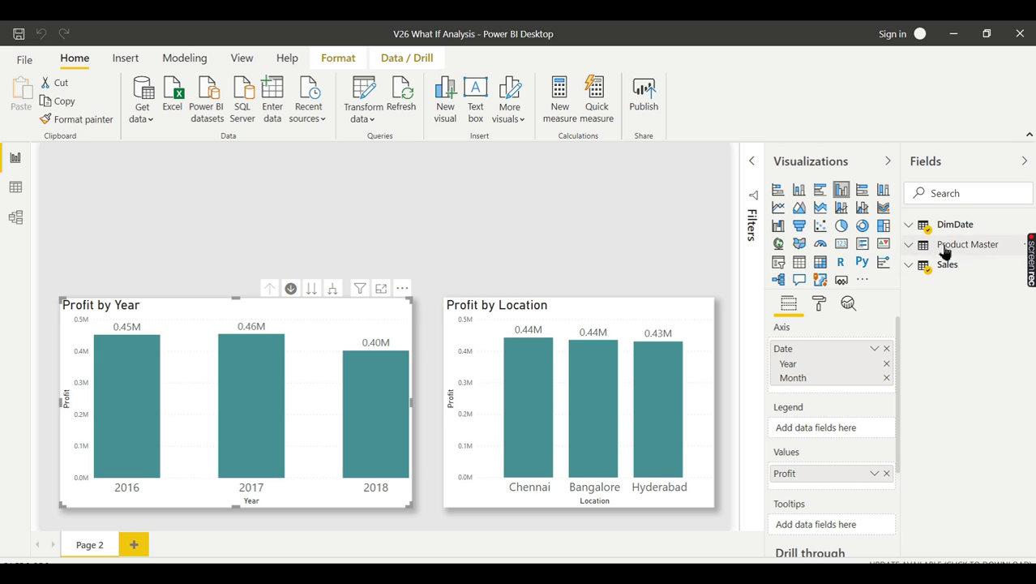
left_click(581, 180)
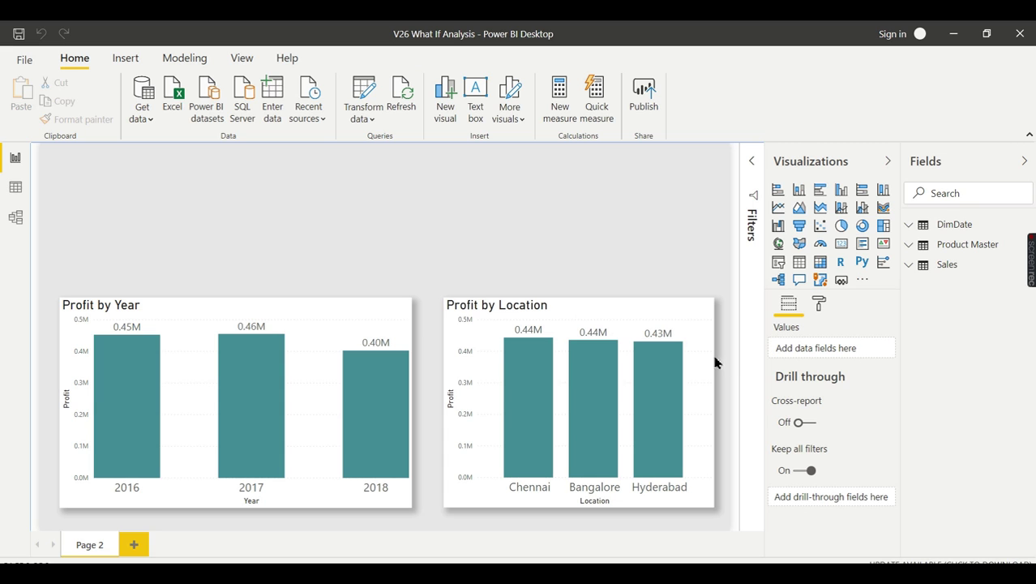
Step: Swap the Profit by Location chart's axis from Location to Category name and make the chart taller
left_click(921, 245)
left_click(685, 314)
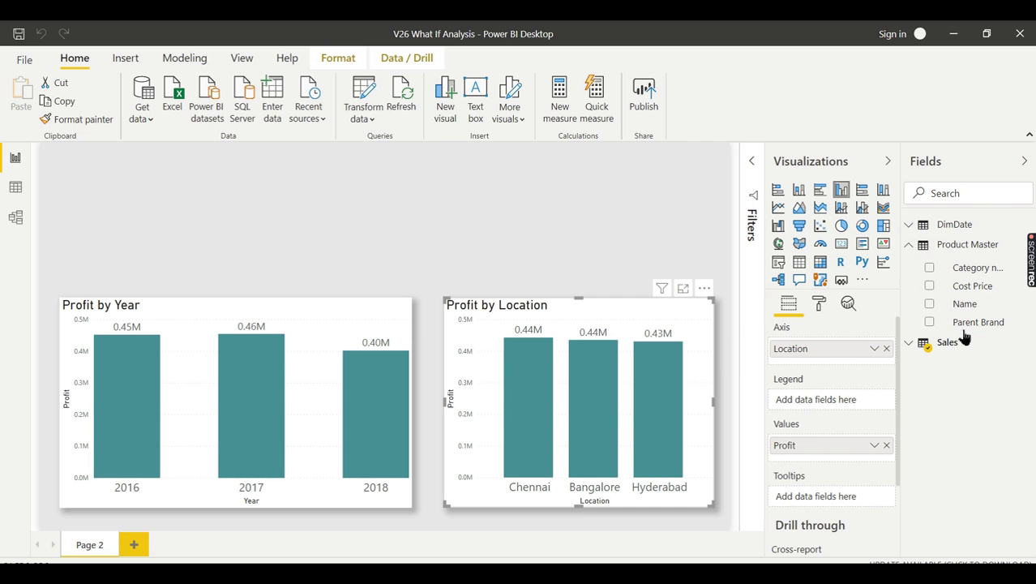
left_click_drag(960, 278, 871, 349)
left_click(886, 348)
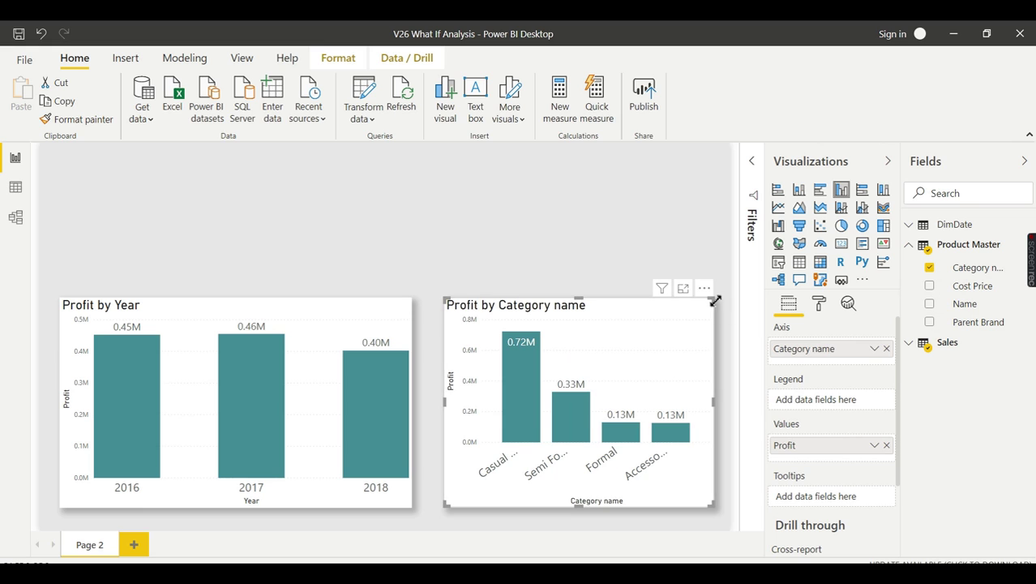
left_click_drag(713, 300, 722, 272)
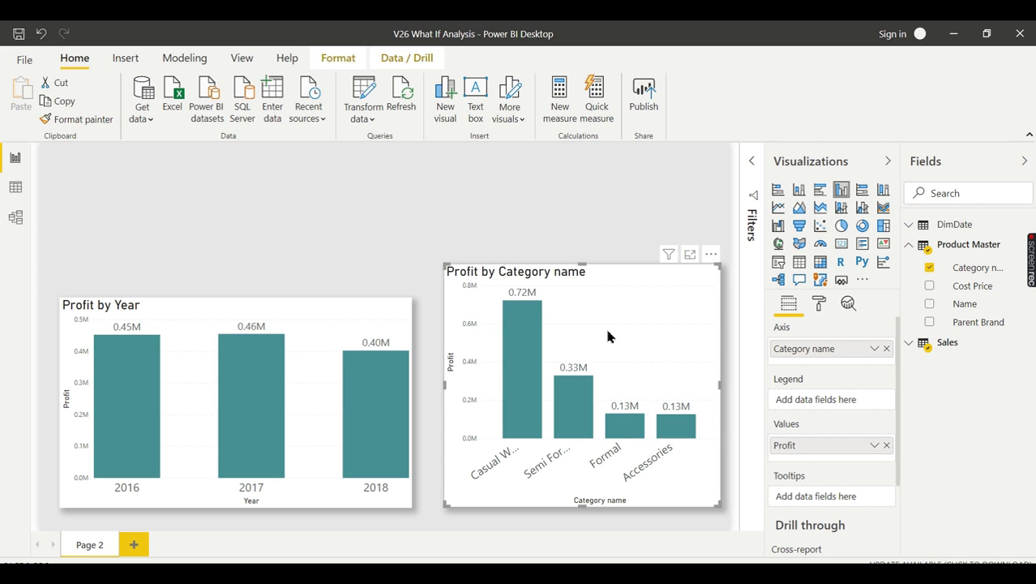
mouse_move(392, 379)
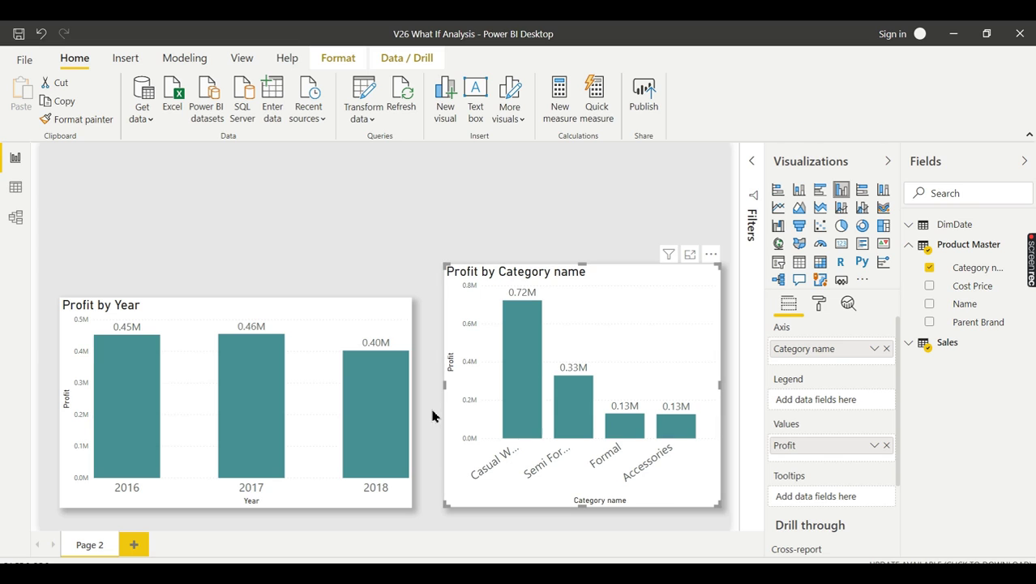
mouse_move(377, 427)
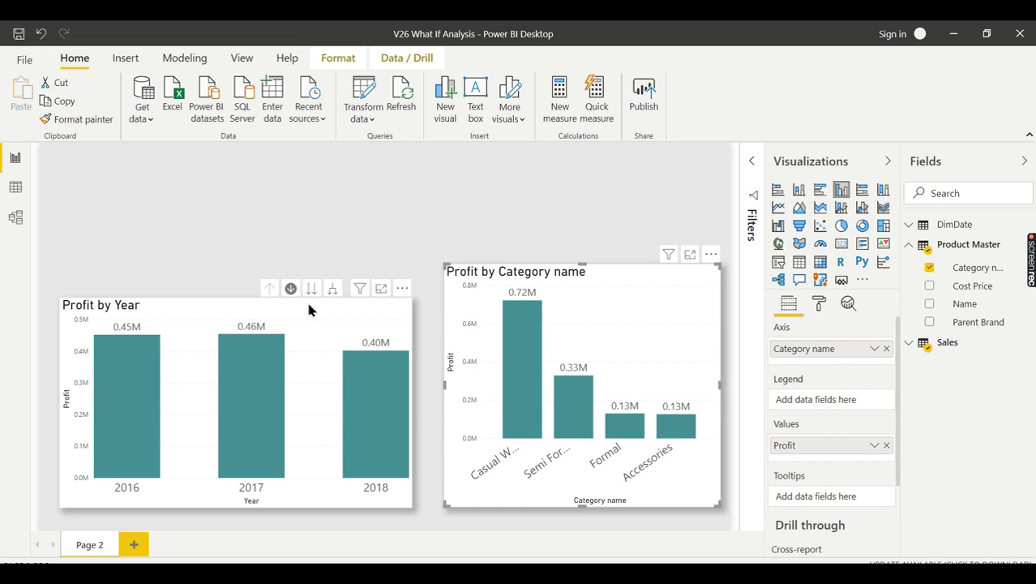
Step: Drill the year chart into 2018 to show monthly profit from January to December
left_click(369, 388)
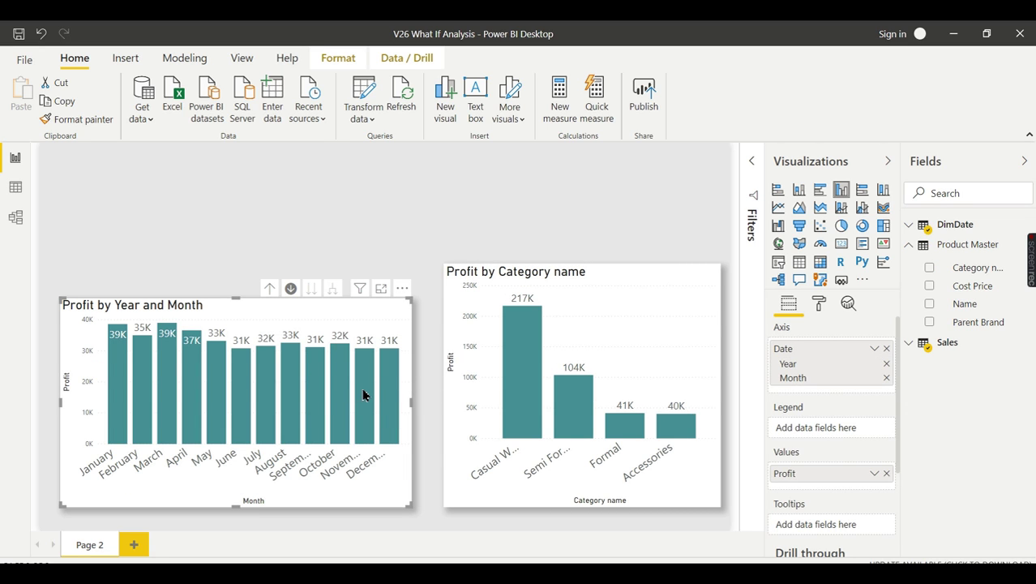
mouse_move(364, 393)
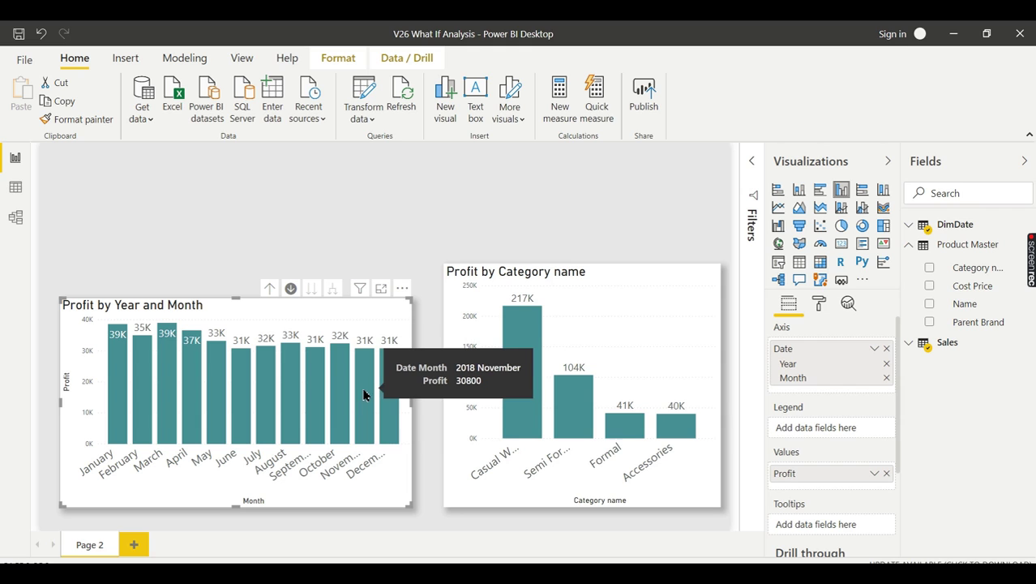
mouse_move(391, 383)
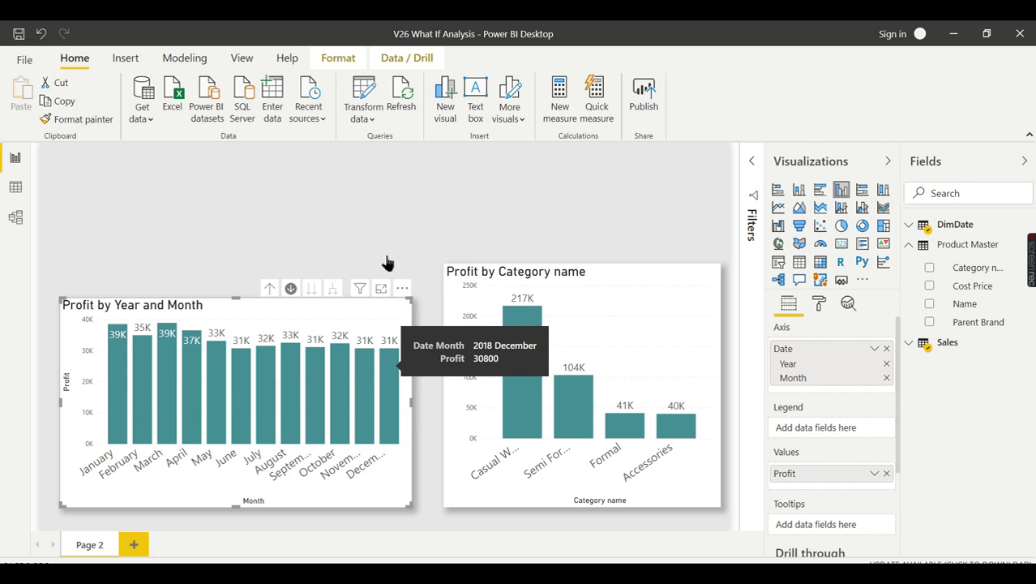
left_click(409, 214)
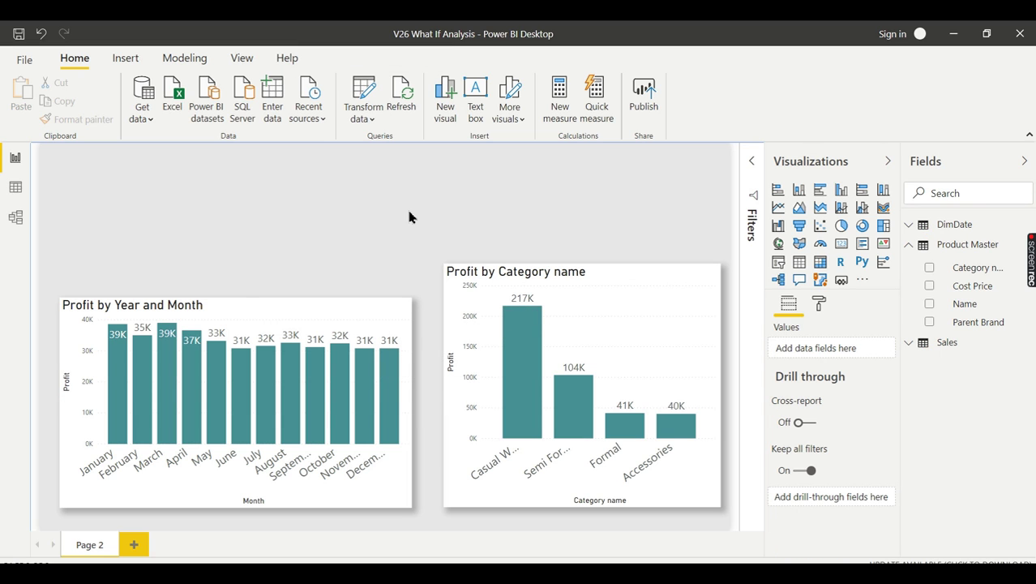
left_click(181, 60)
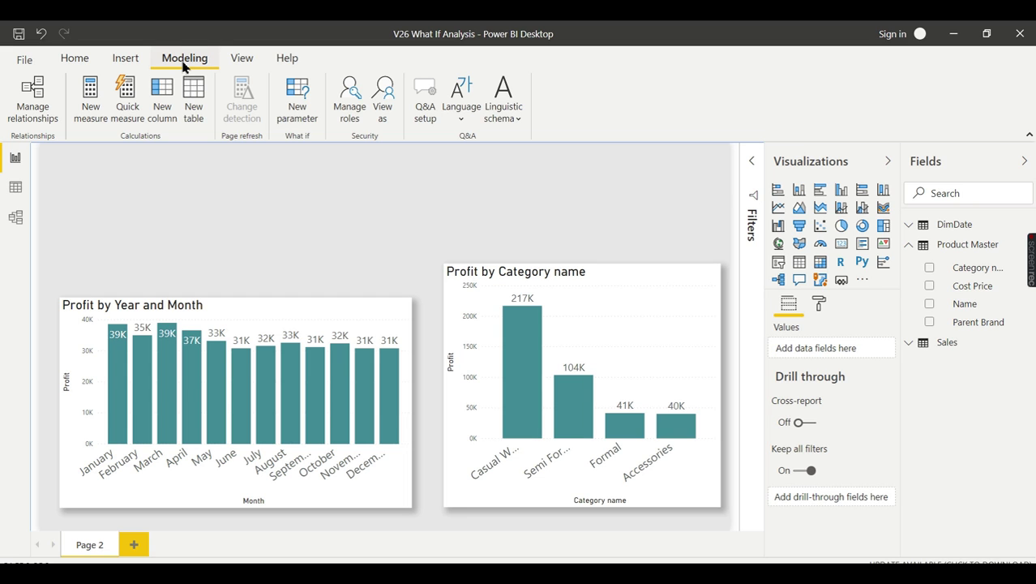
Step: Create a whole-number Disc% what-if parameter from 0 to 25, increment 1, with its slicer
left_click(304, 107)
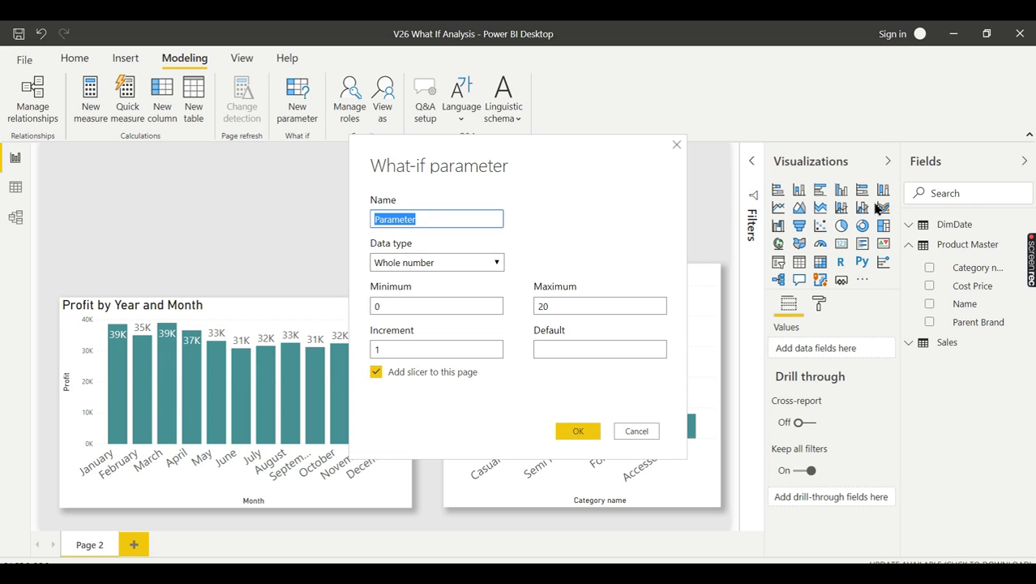
type("Dis")
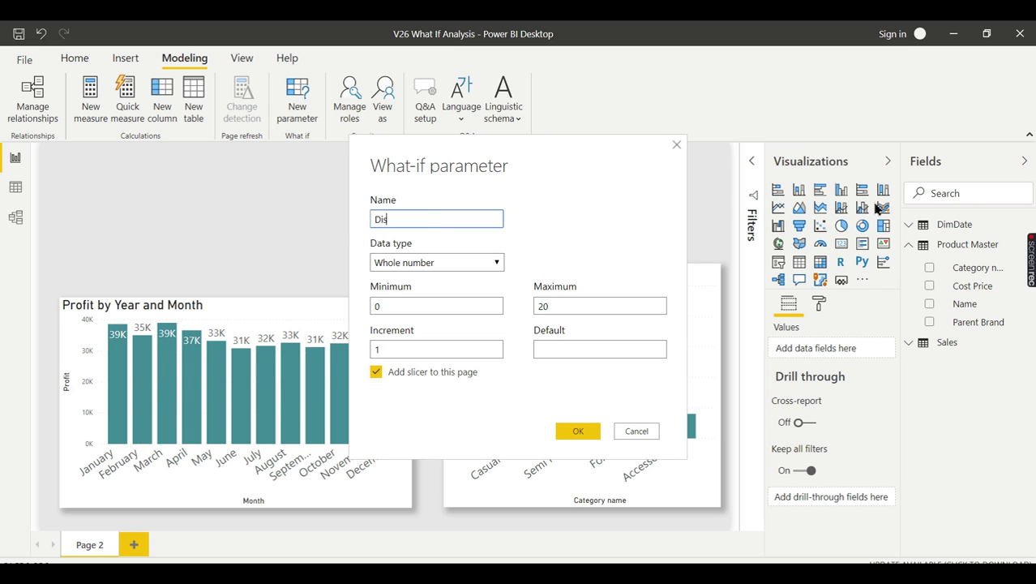
type("c%")
left_click(555, 311)
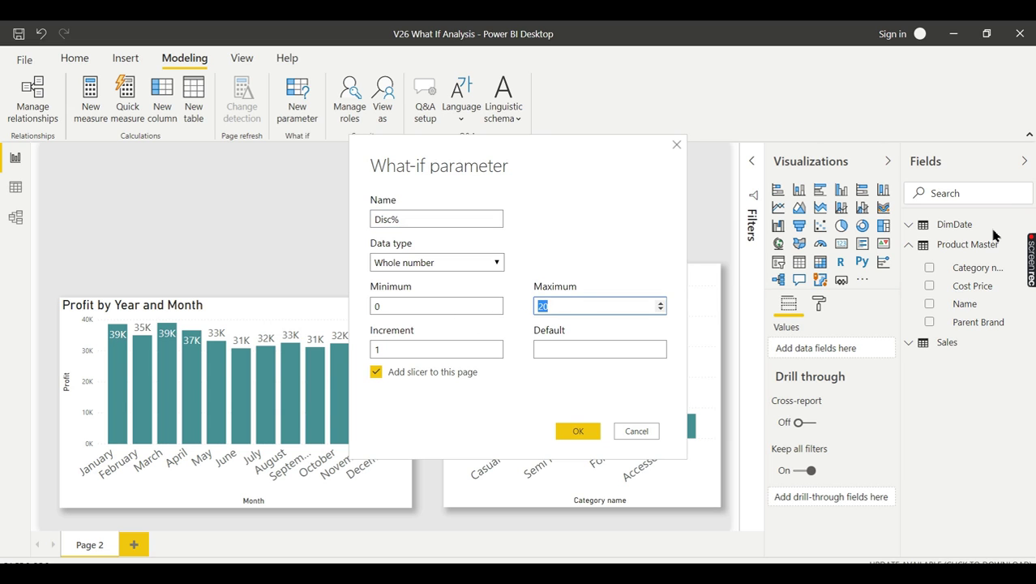
type("25")
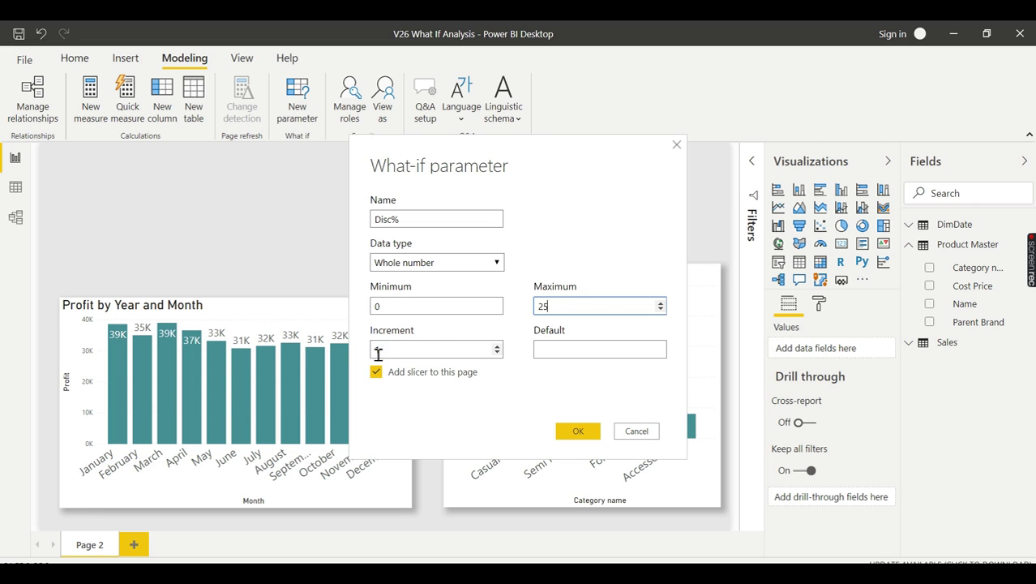
left_click(497, 346)
left_click(496, 345)
left_click(497, 346)
left_click(497, 347)
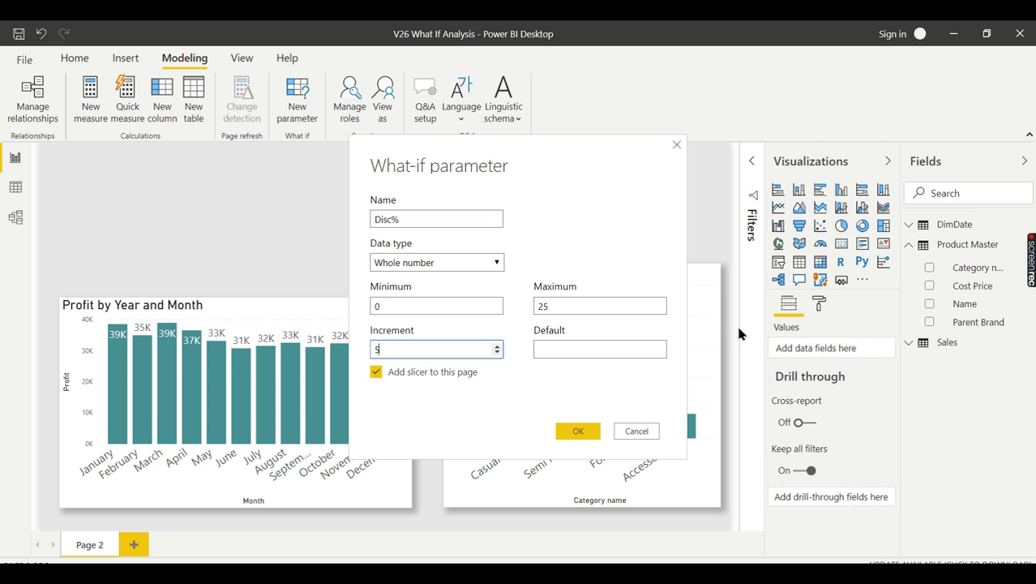
left_click(497, 352)
left_click(496, 353)
left_click(573, 432)
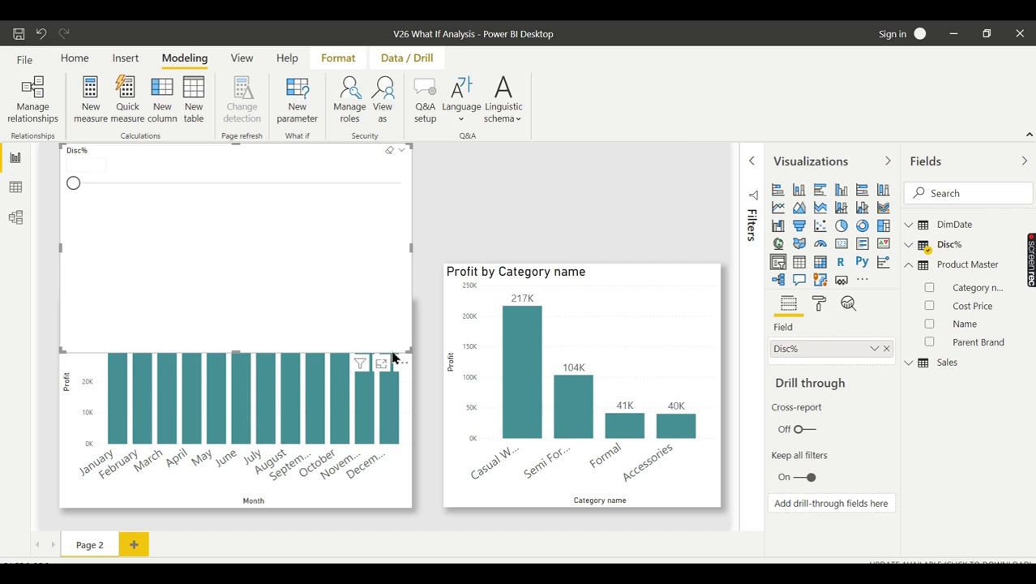
Step: Shrink the Disc% slicer into a strip above the charts, with a 16 pt header and shadow
left_click_drag(409, 349, 348, 220)
left_click_drag(266, 155, 322, 175)
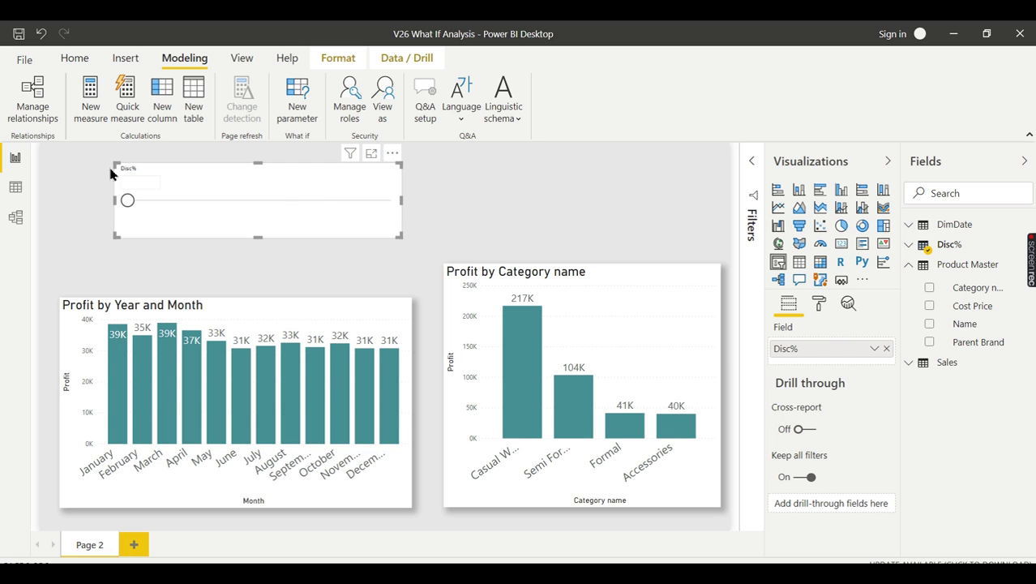
left_click(818, 303)
left_click(852, 386)
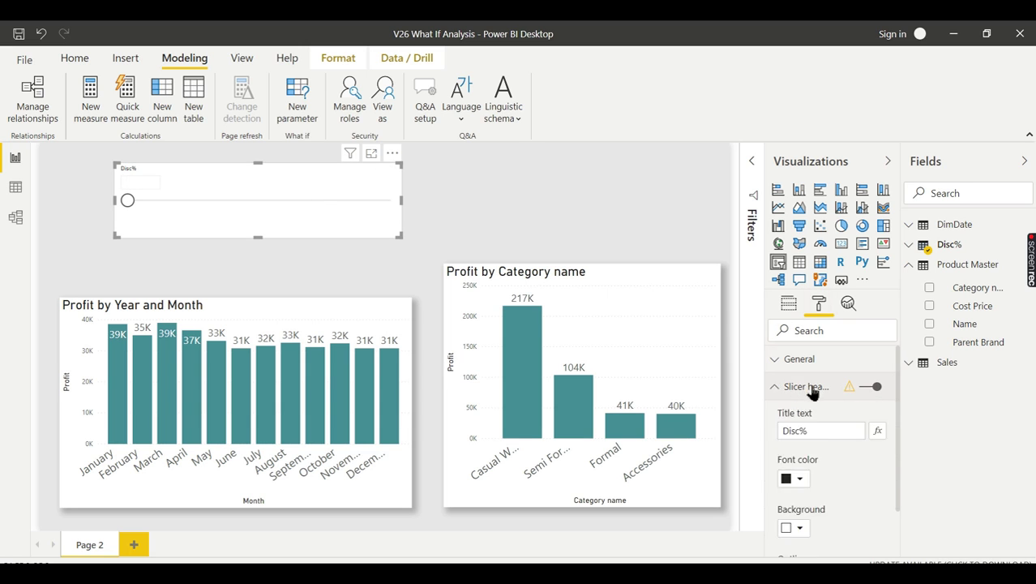
scroll(854, 432, "down", 3)
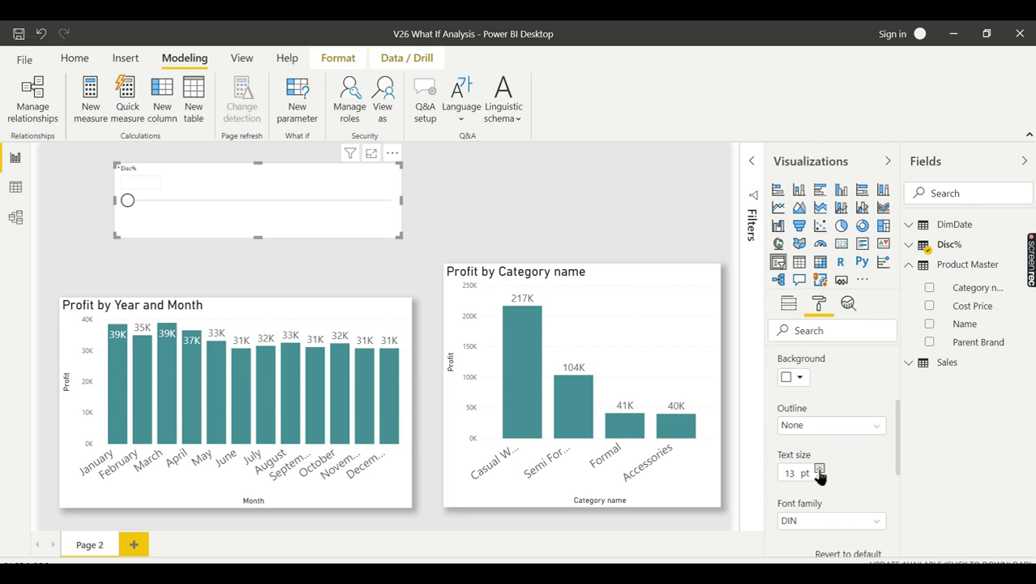
left_click(819, 471)
left_click(818, 470)
left_click(819, 470)
mouse_move(257, 237)
left_mouse_down()
mouse_move(254, 263)
mouse_move(254, 253)
left_mouse_up()
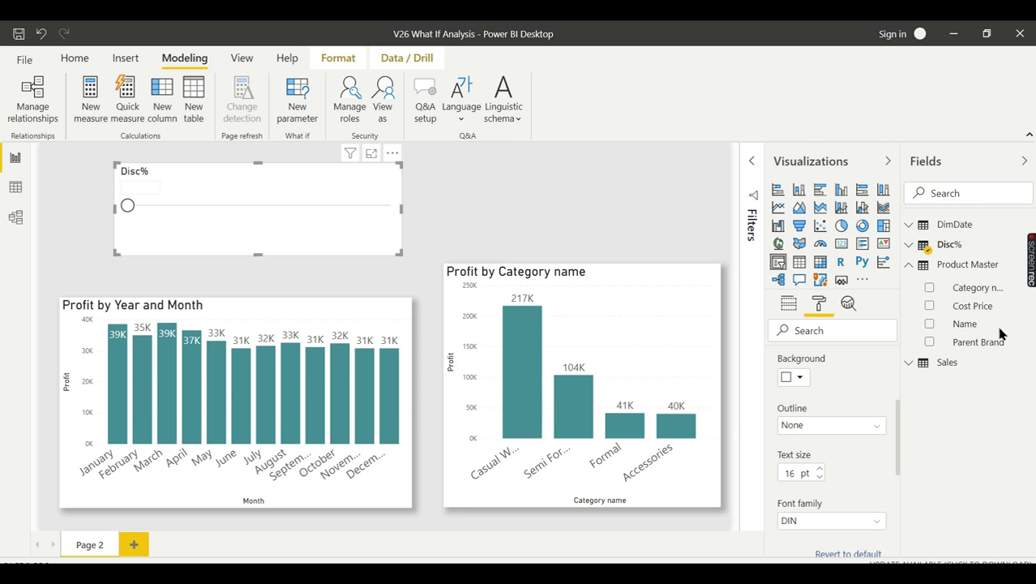
scroll(859, 454, "down", 3)
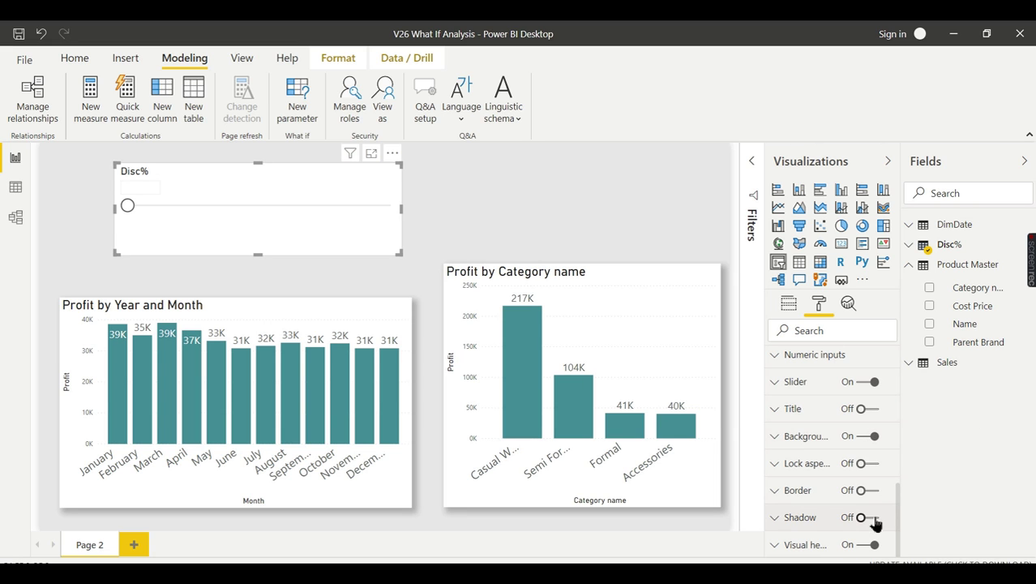
left_click(871, 518)
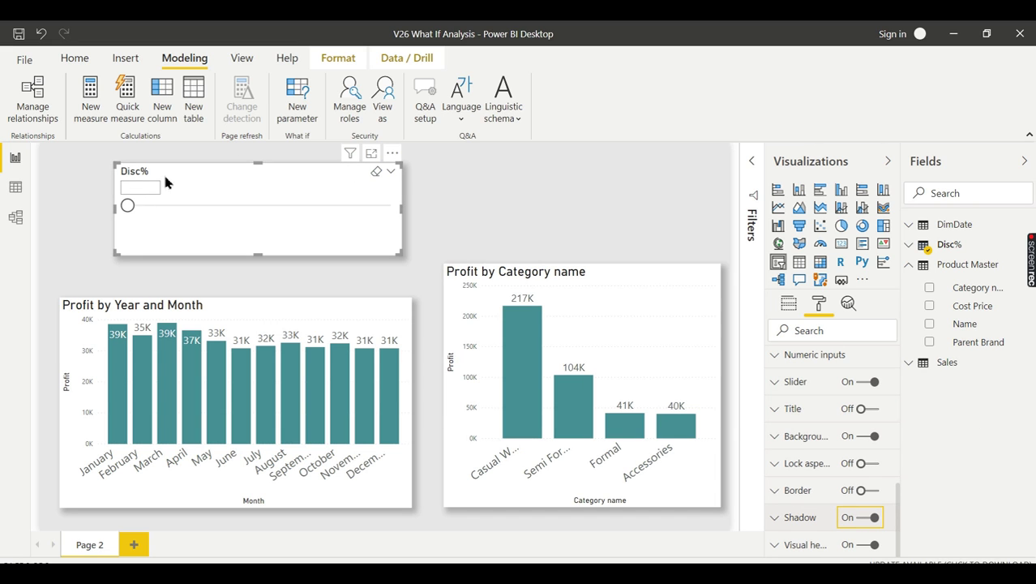
mouse_move(368, 184)
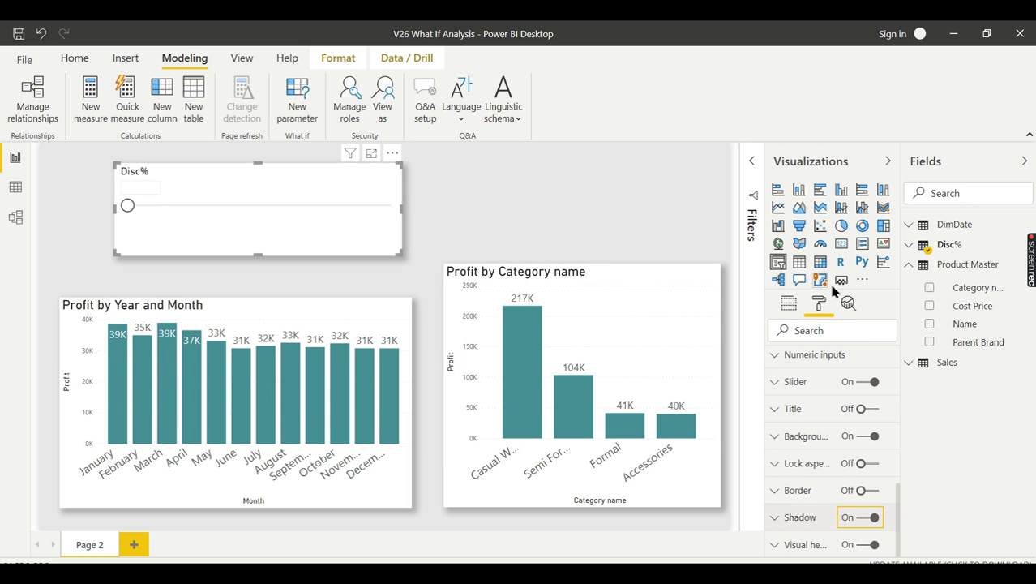
left_click(921, 265)
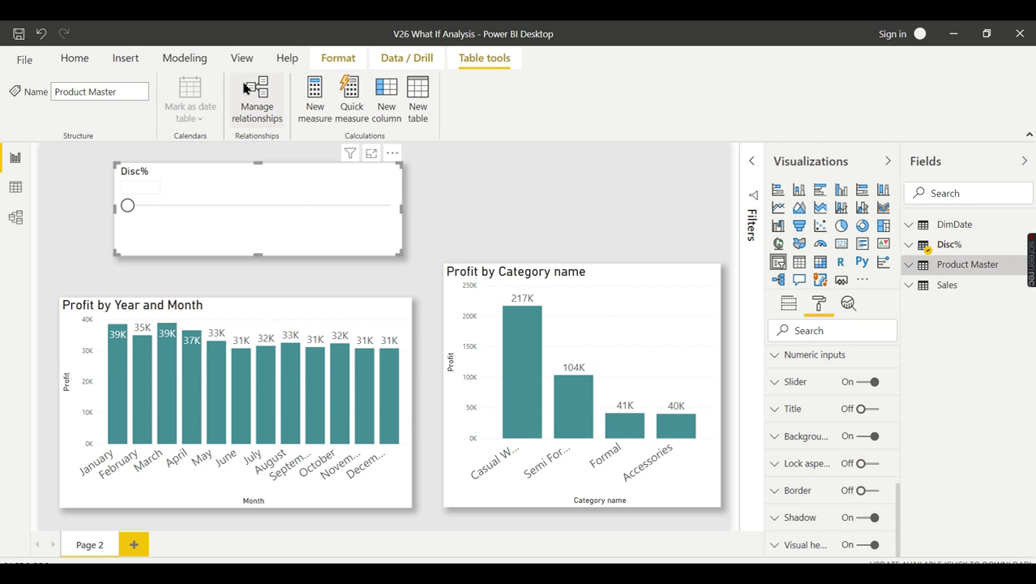
left_click(945, 244)
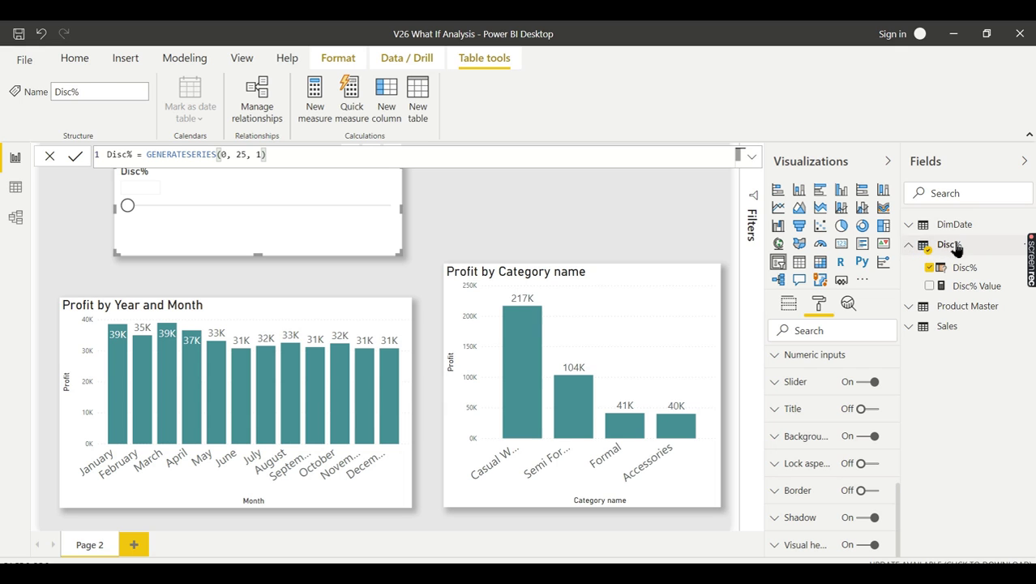
left_click(960, 267)
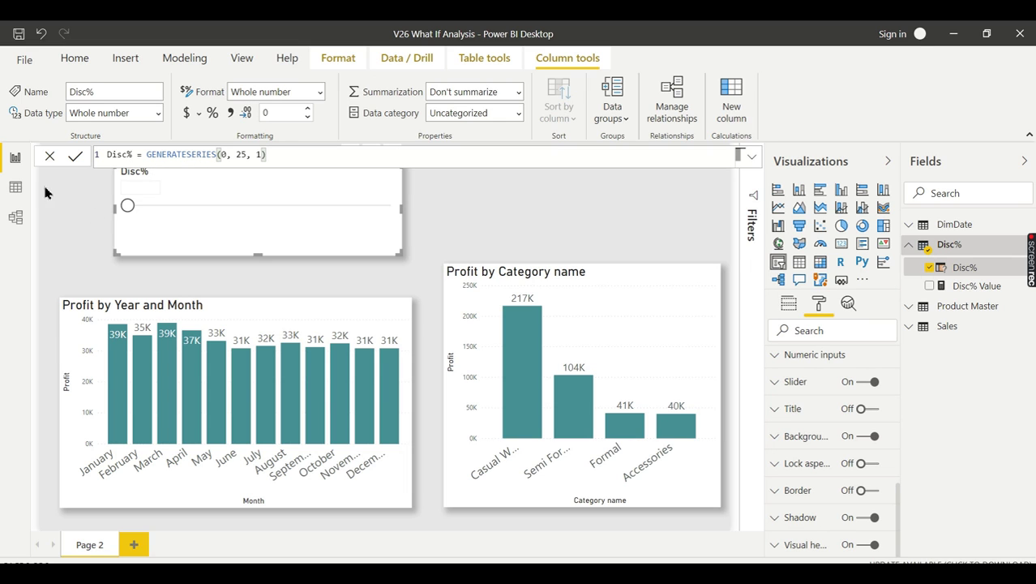
left_click(15, 188)
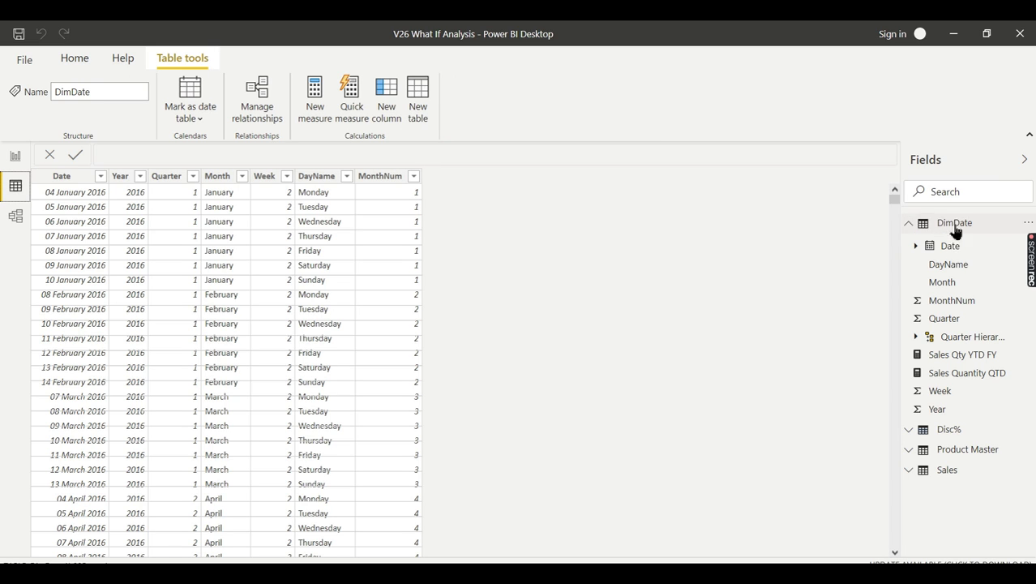
left_click(909, 223)
left_click(947, 243)
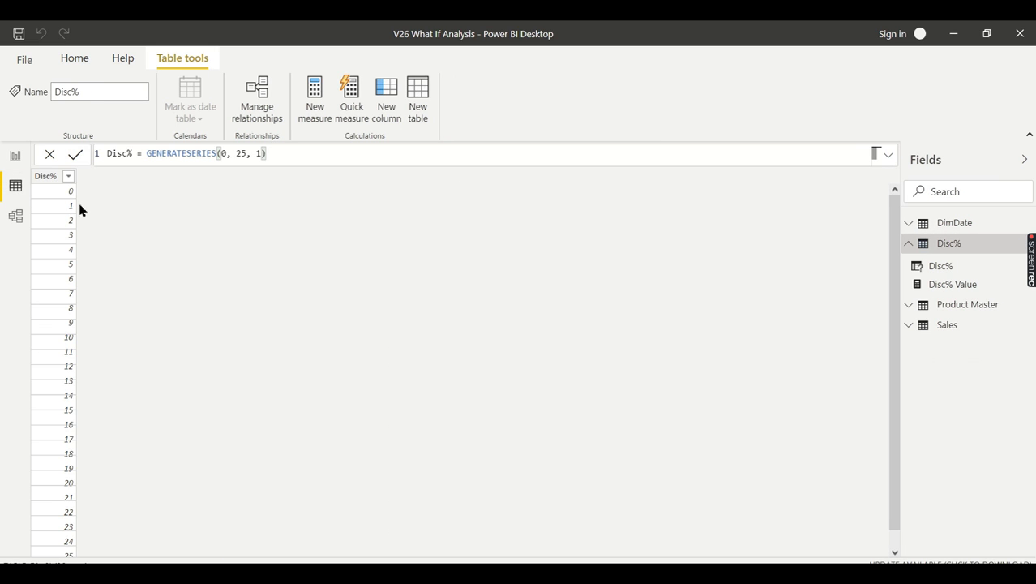
scroll(81, 234, "down", 1)
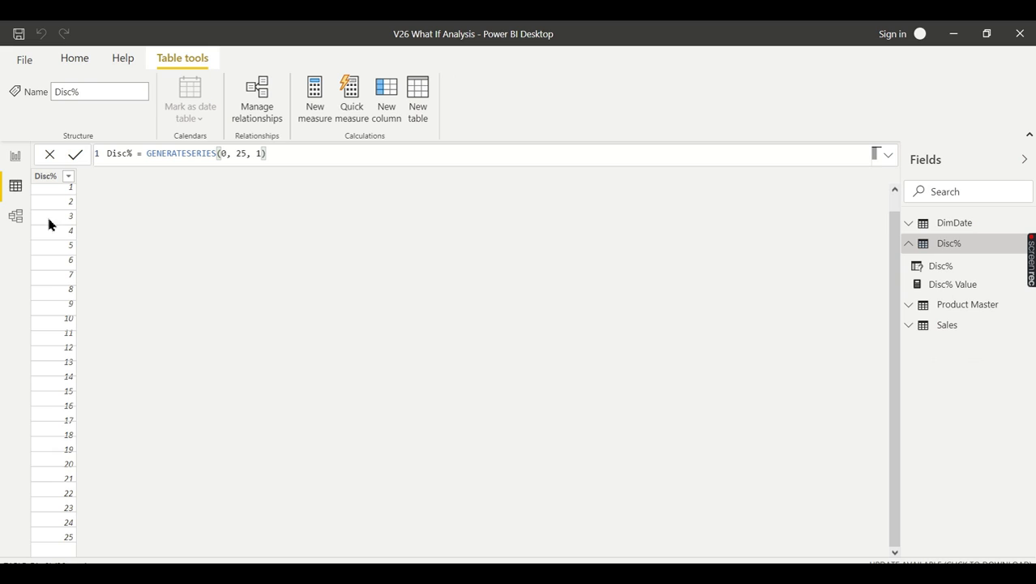
left_click(17, 157)
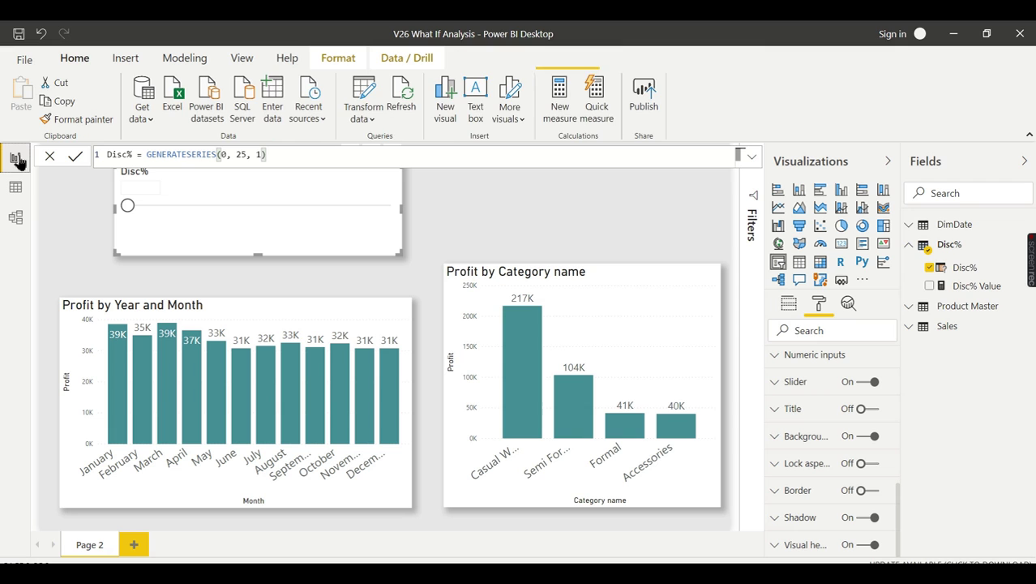
Step: Check the Disc% Value SELECTEDVALUE formula, then set the Disc% slicer to 11
left_click(965, 293)
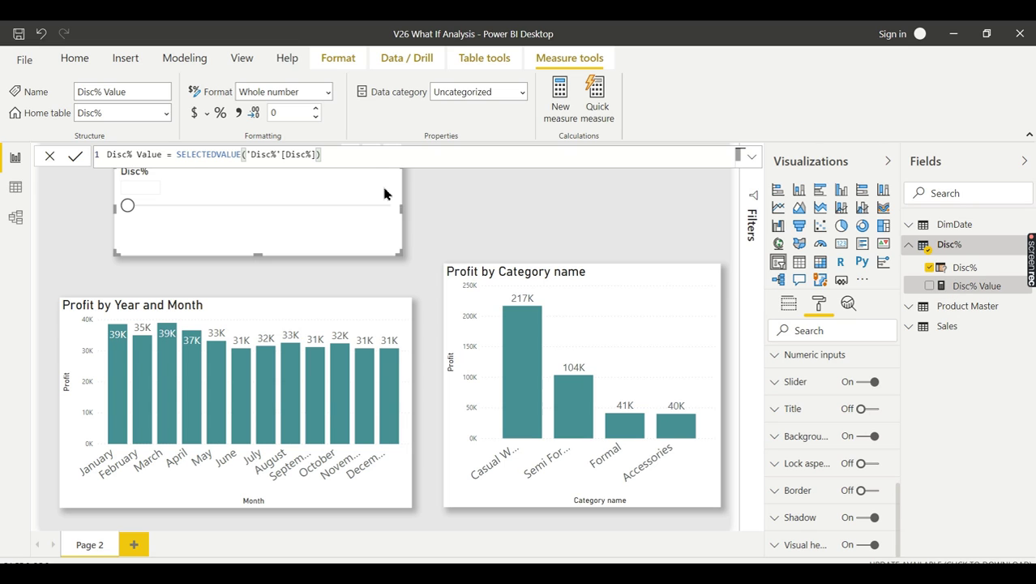
left_click_drag(127, 205, 248, 214)
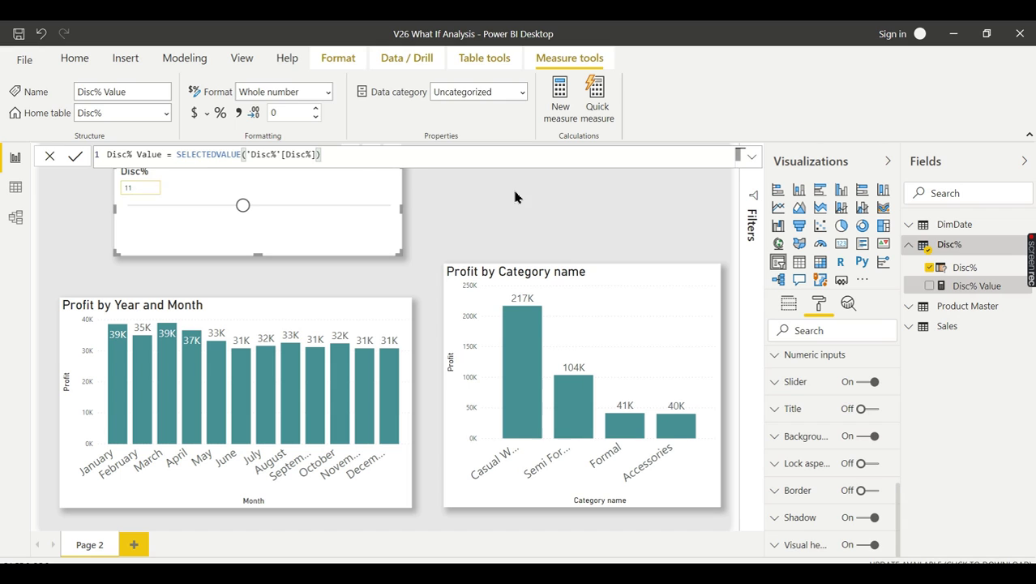
left_click(341, 193)
Step: Set the Disc% slicer's numeric input text to 11 pt and lower the discount to 10
double_click(153, 187)
left_click(819, 303)
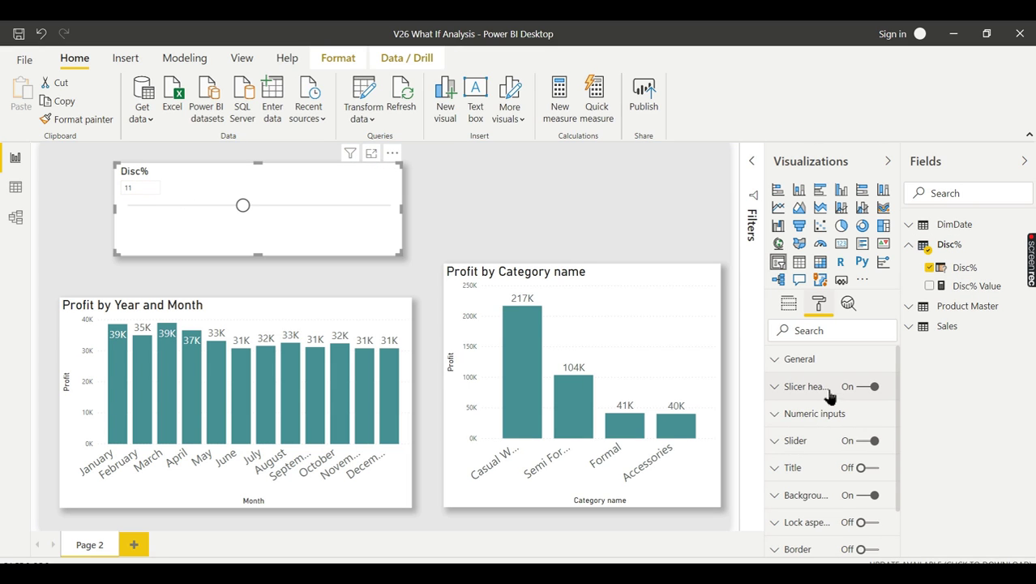
left_click(815, 413)
scroll(843, 425, "down", 3)
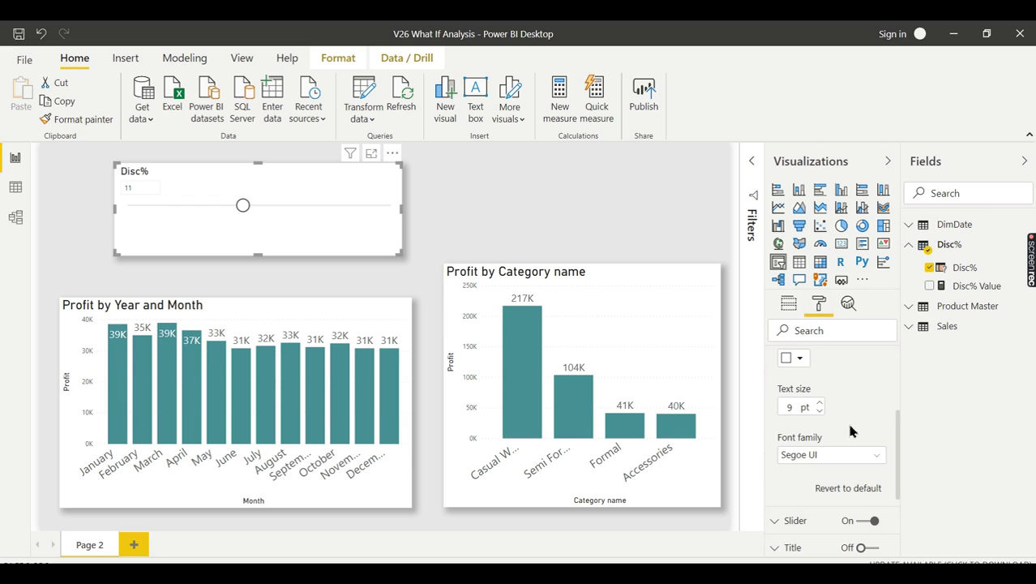
left_click(820, 403)
left_click(819, 403)
left_click(819, 402)
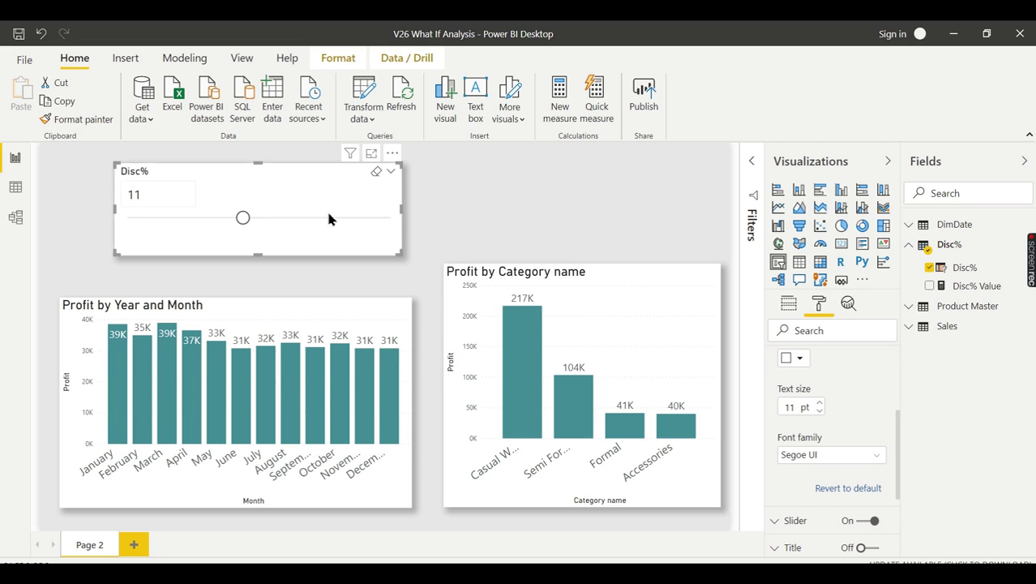
left_click(466, 197)
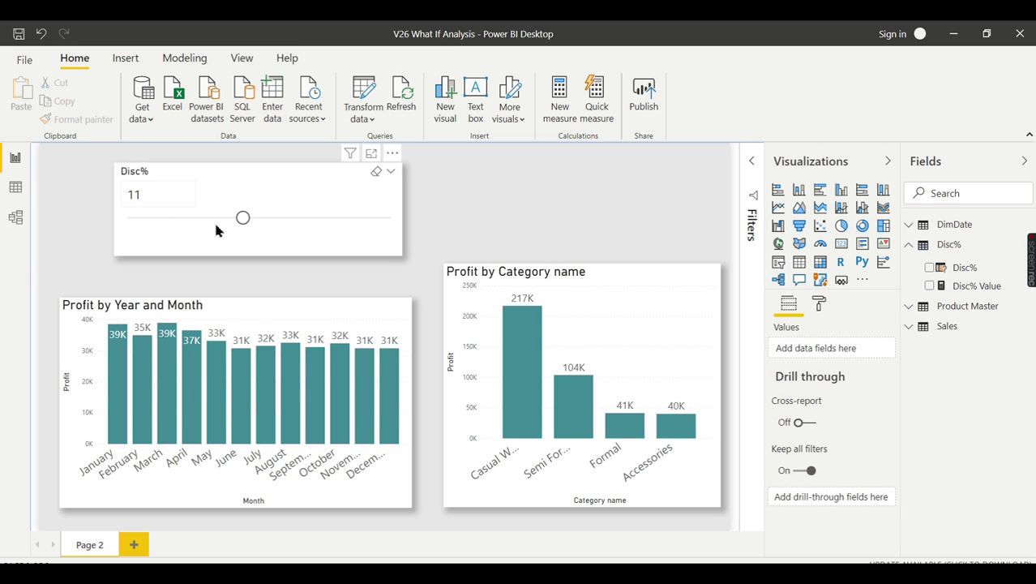
left_click_drag(244, 224, 232, 217)
Step: Add a Disc% Value card and test it by moving the slicer to 20 and back to 10
left_click(151, 194)
left_click(468, 193)
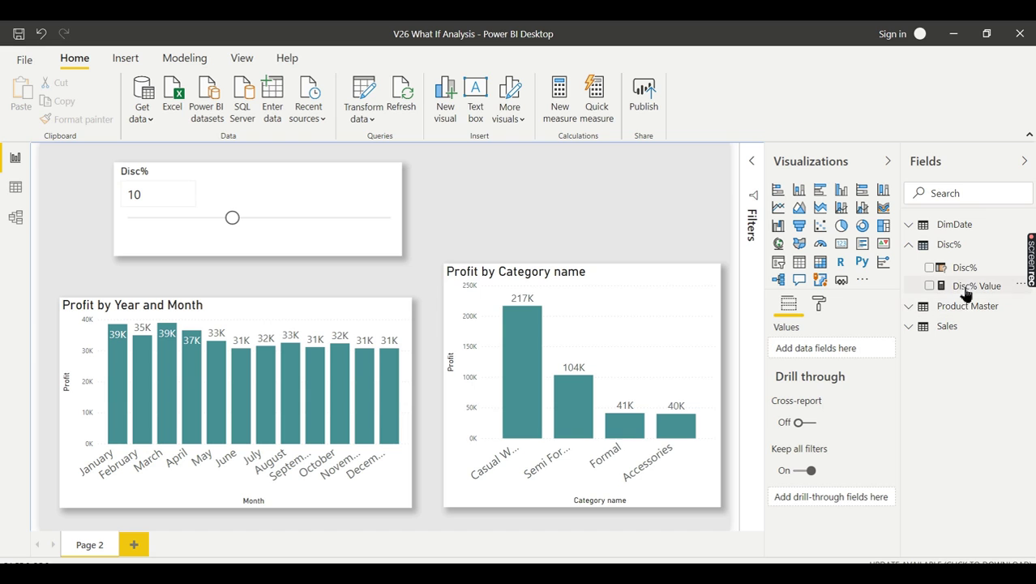
left_click_drag(968, 285, 610, 183)
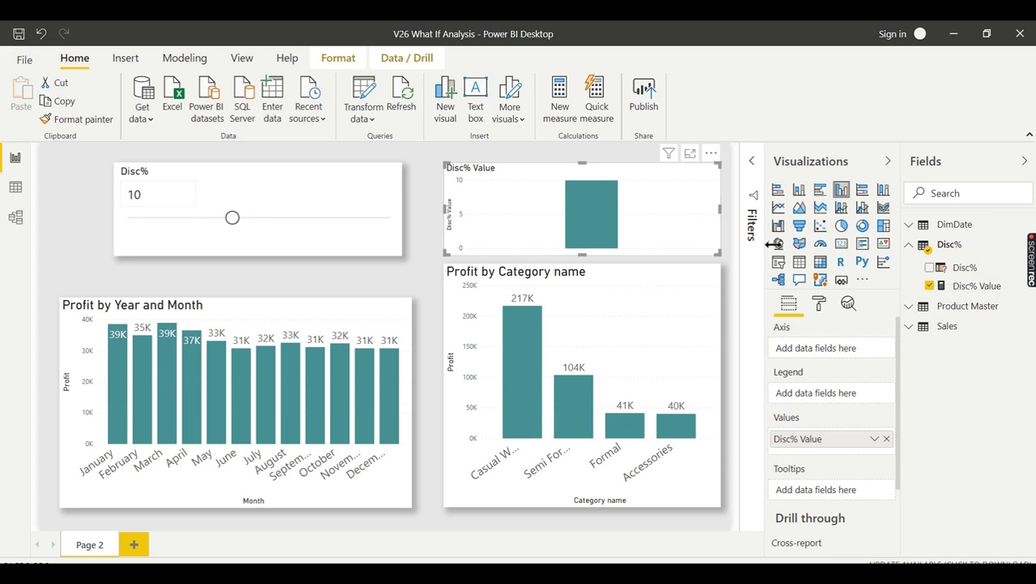
left_click(840, 243)
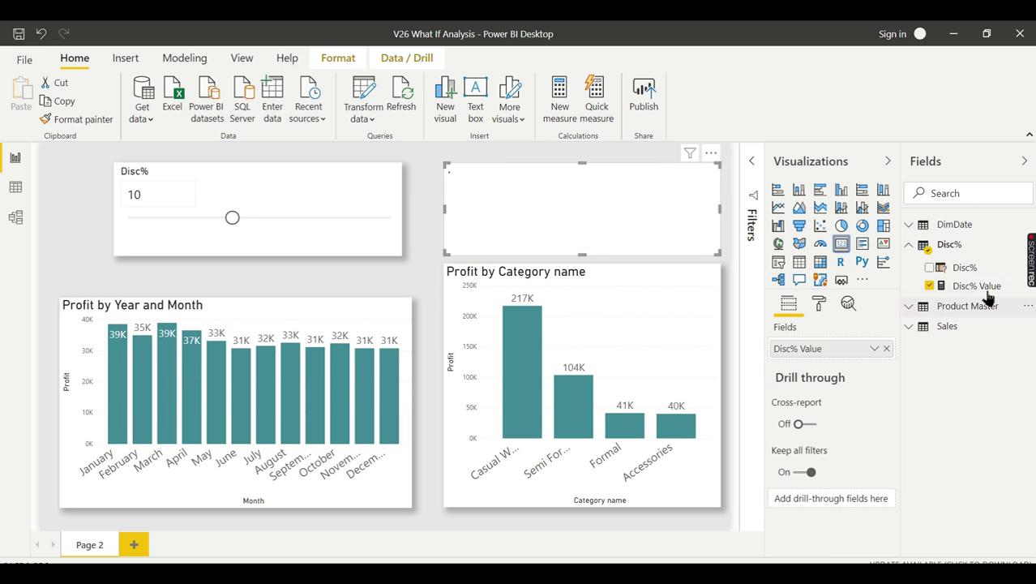
left_click_drag(231, 217, 337, 217)
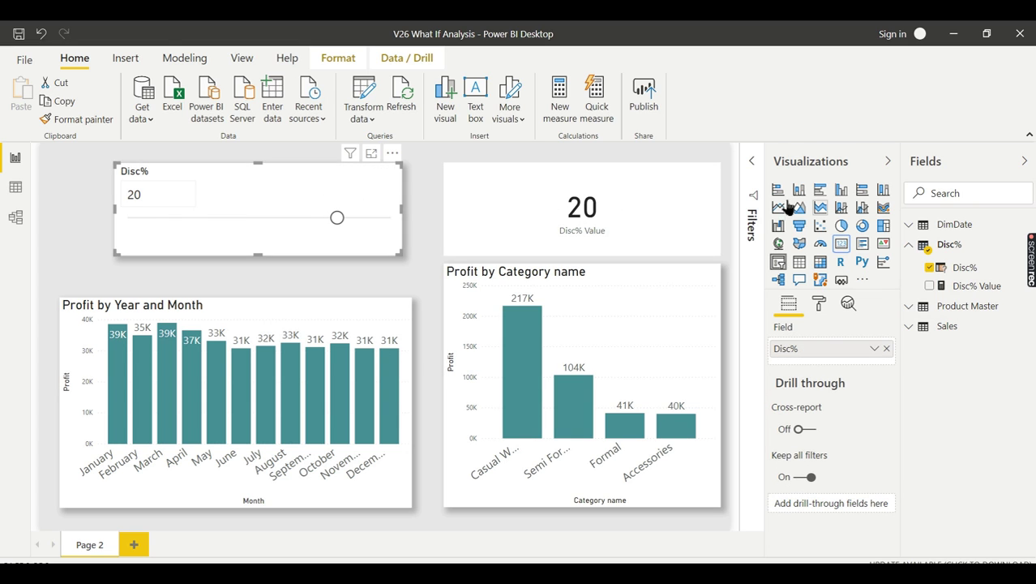
left_click_drag(339, 219, 232, 217)
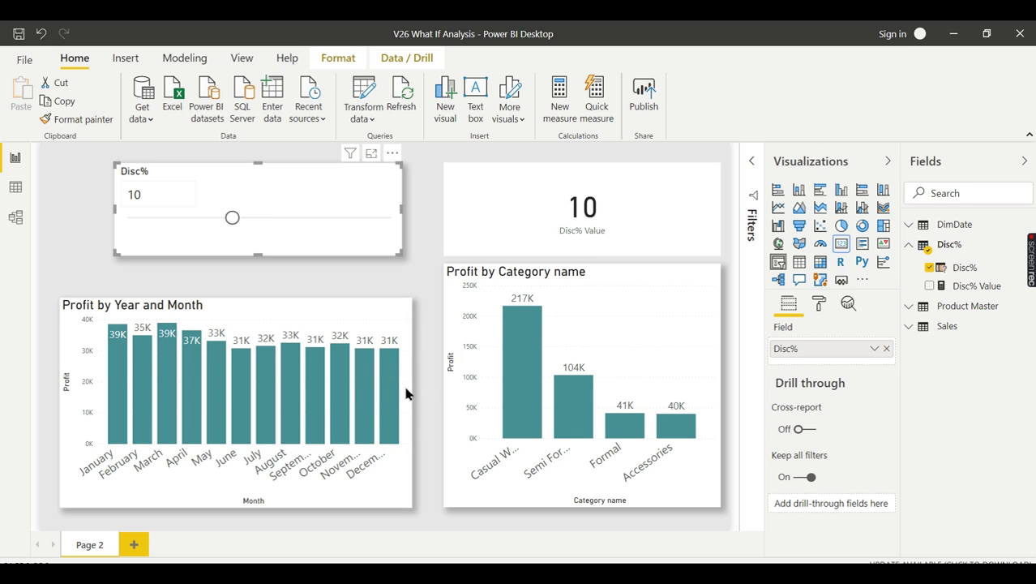
mouse_move(395, 368)
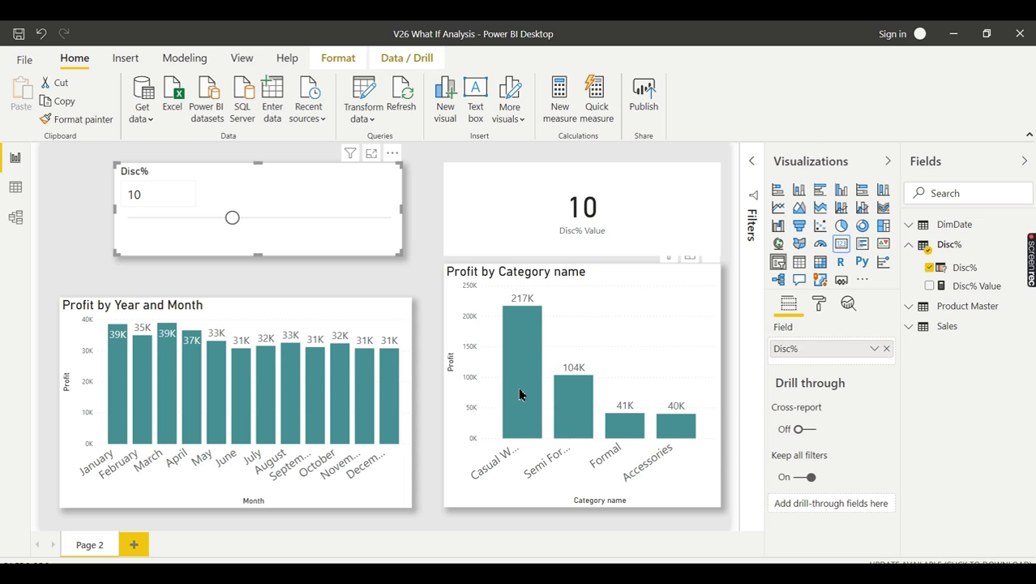
Step: Start a new measure in the Disc% table and remove New Profit from the category chart
mouse_move(535, 367)
left_click(920, 245)
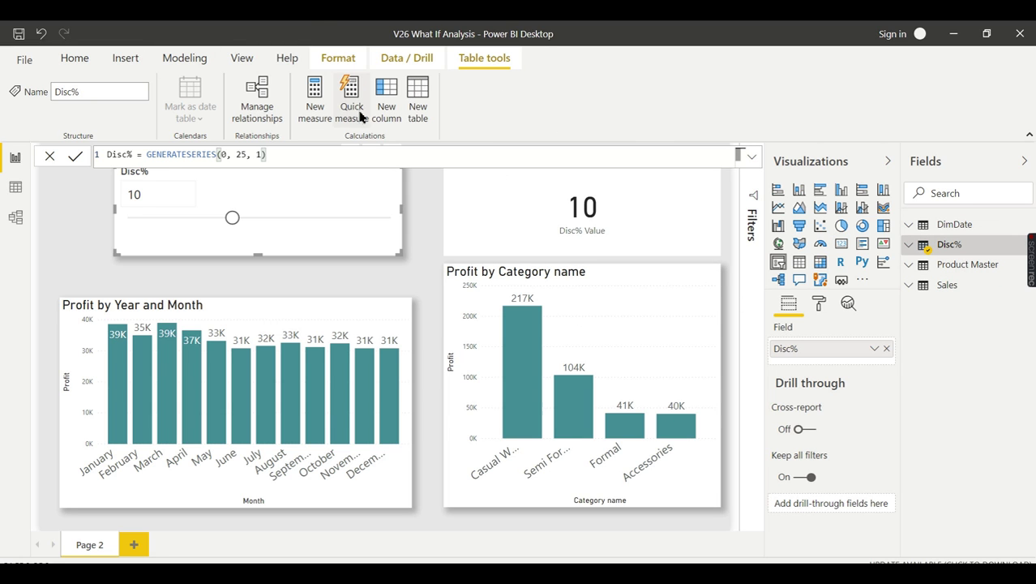
left_click(320, 103)
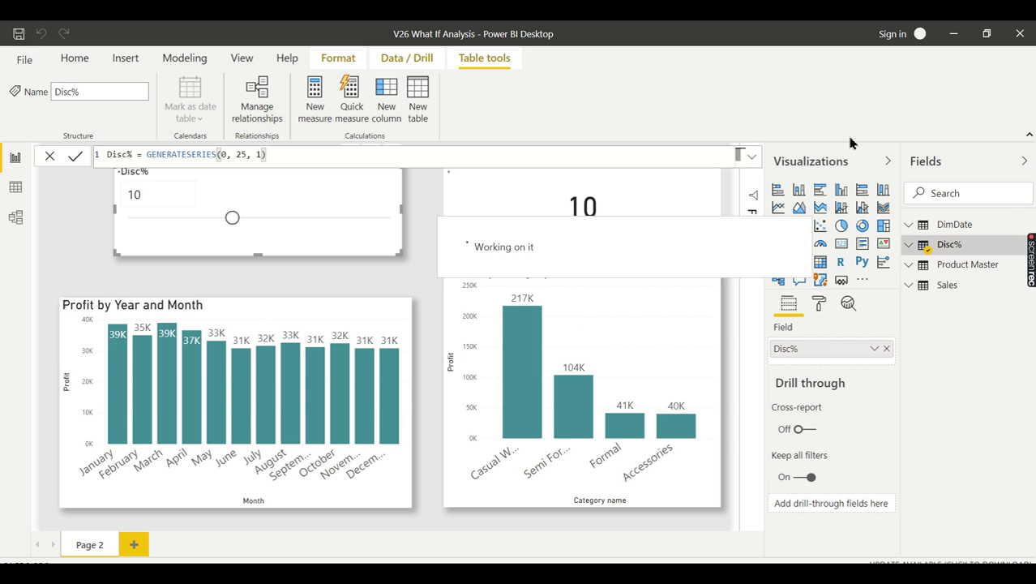
type("M")
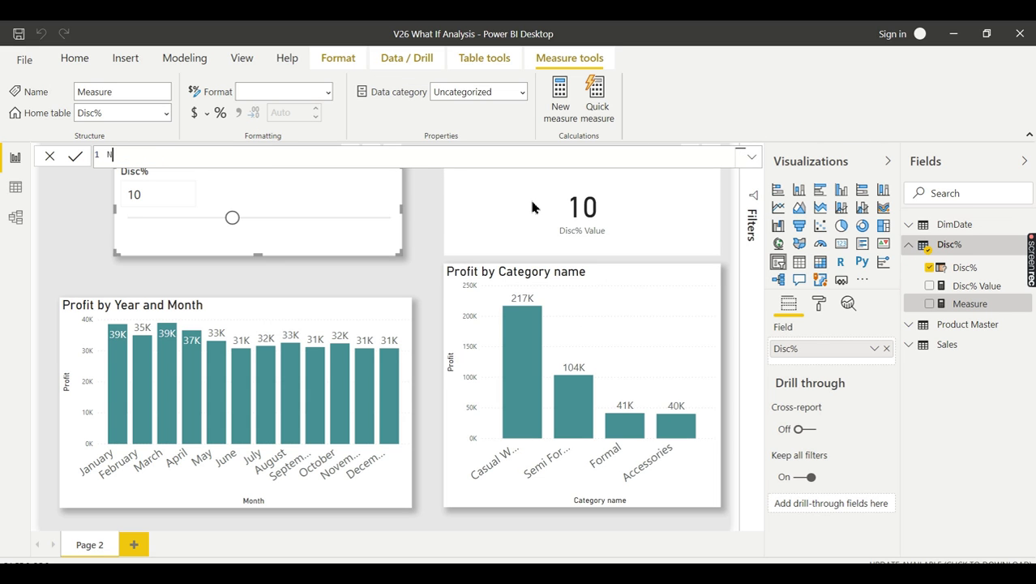
type("ew Profit = Sum(Sales[Profit")
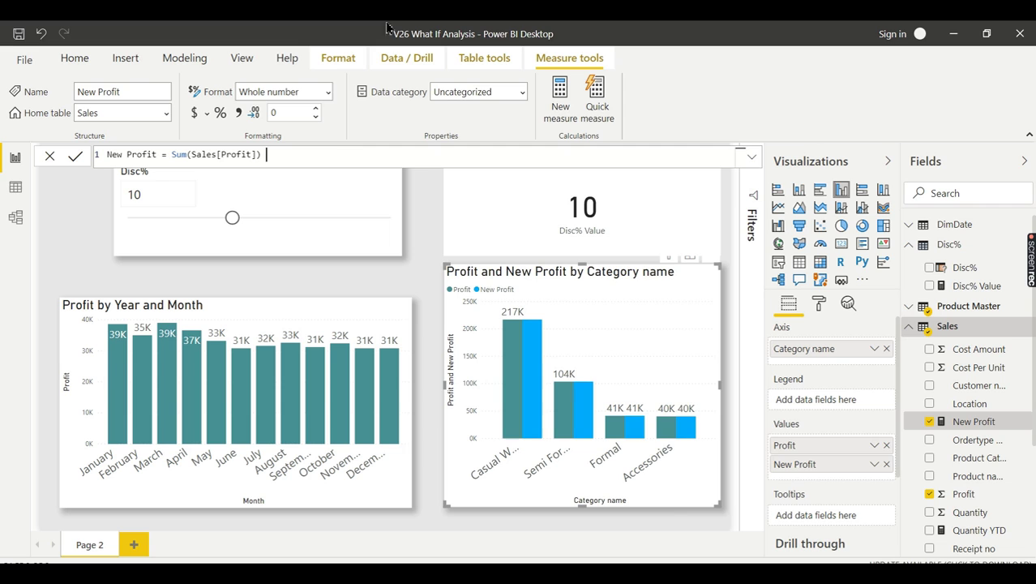
left_click(886, 463)
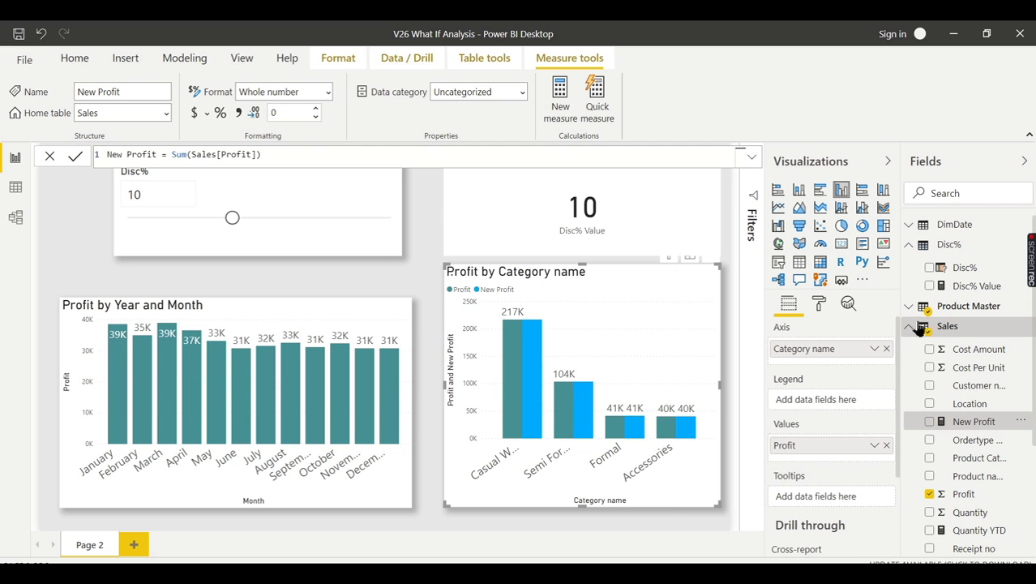
Step: Extend the New Profit formula to subtract Sum(Sales[Profit]) times Disc% Value/100
left_click(305, 158)
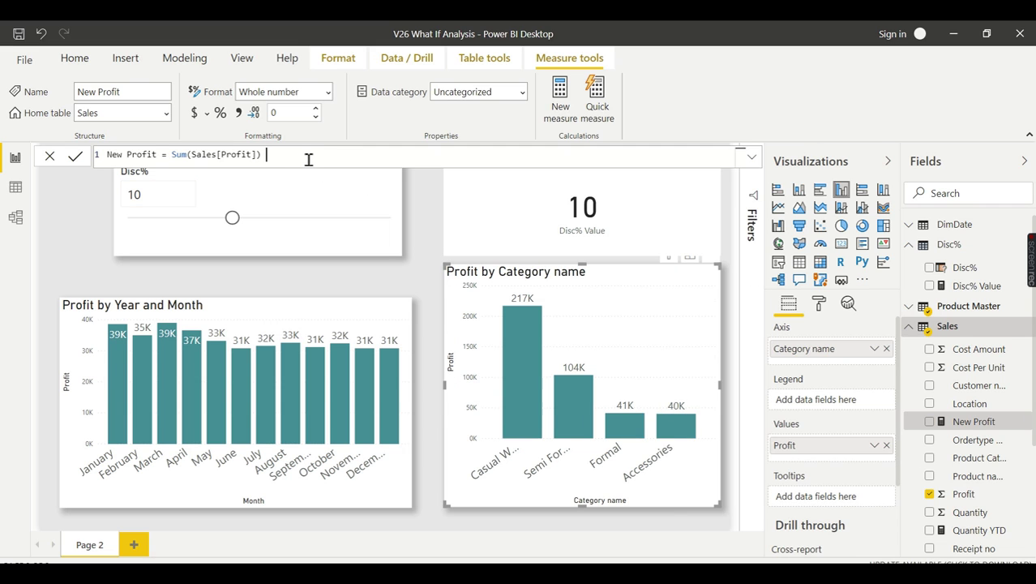
type("- Sum")
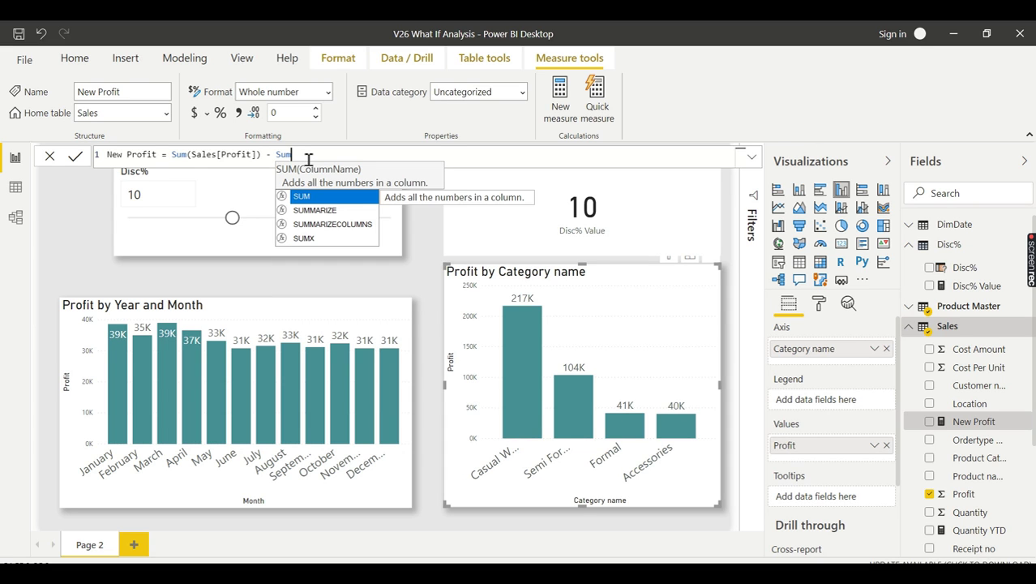
type("(")
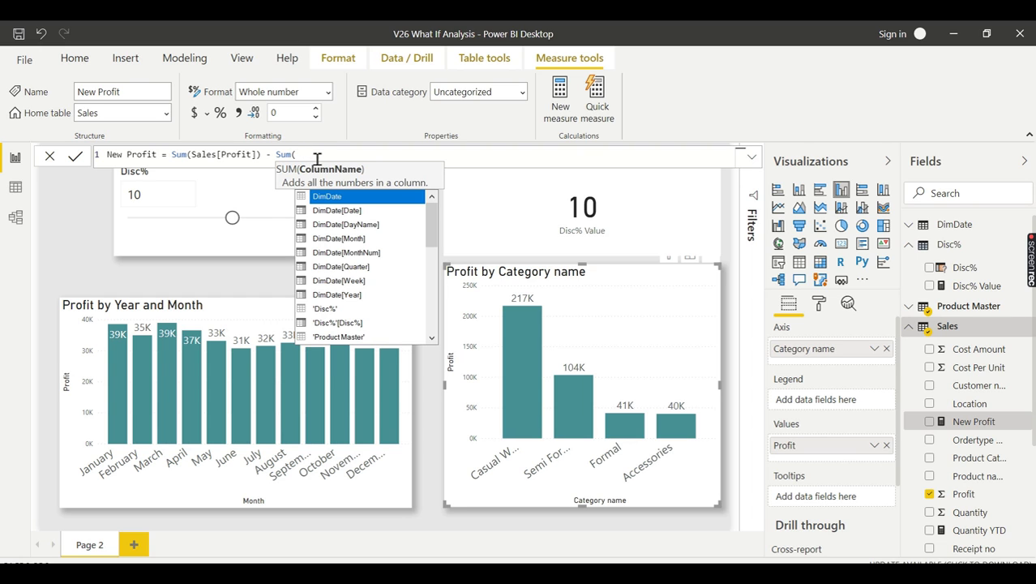
left_click(277, 154)
type("(")
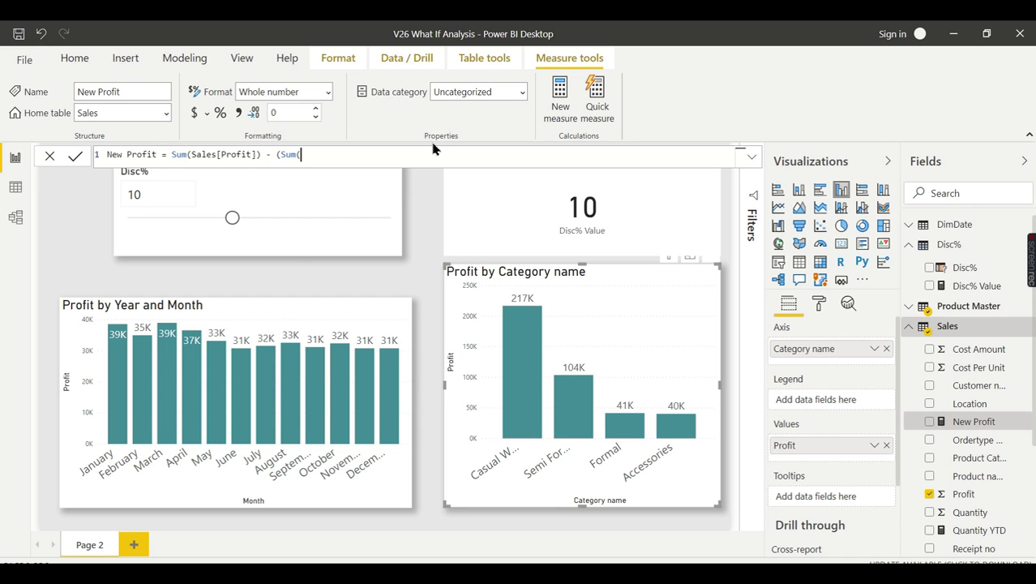
type("Pro")
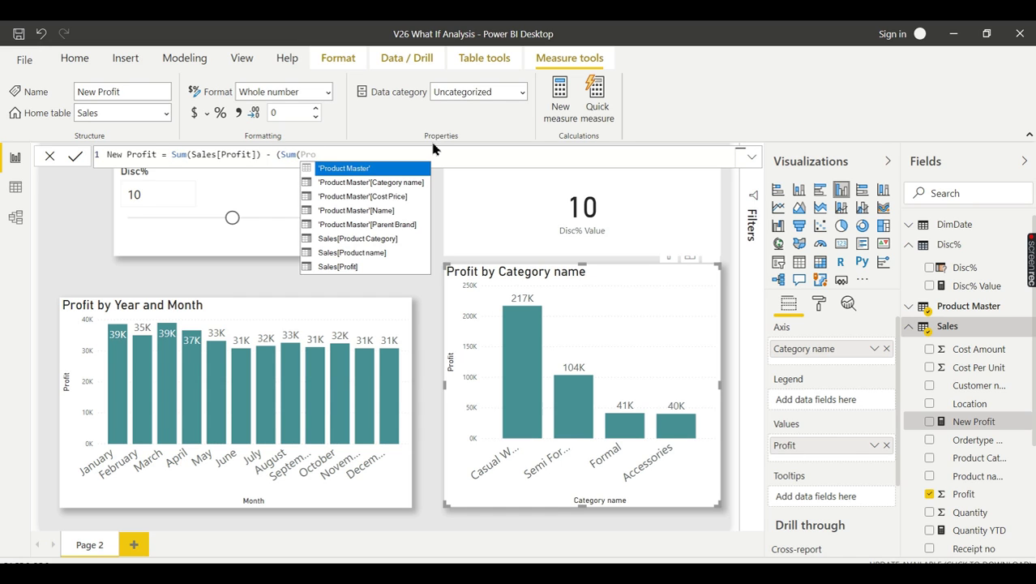
left_click(363, 267)
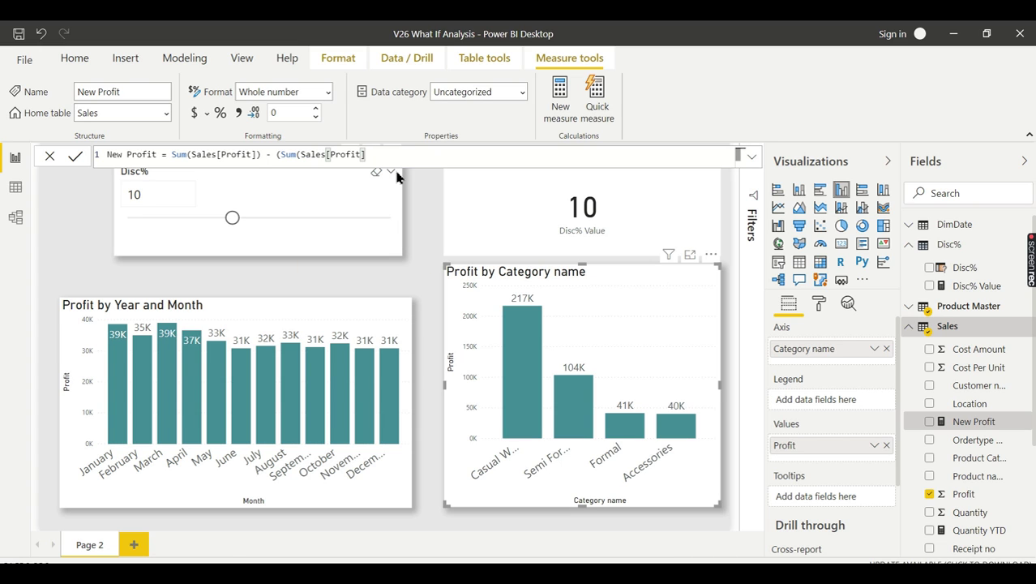
type(")) * Dis")
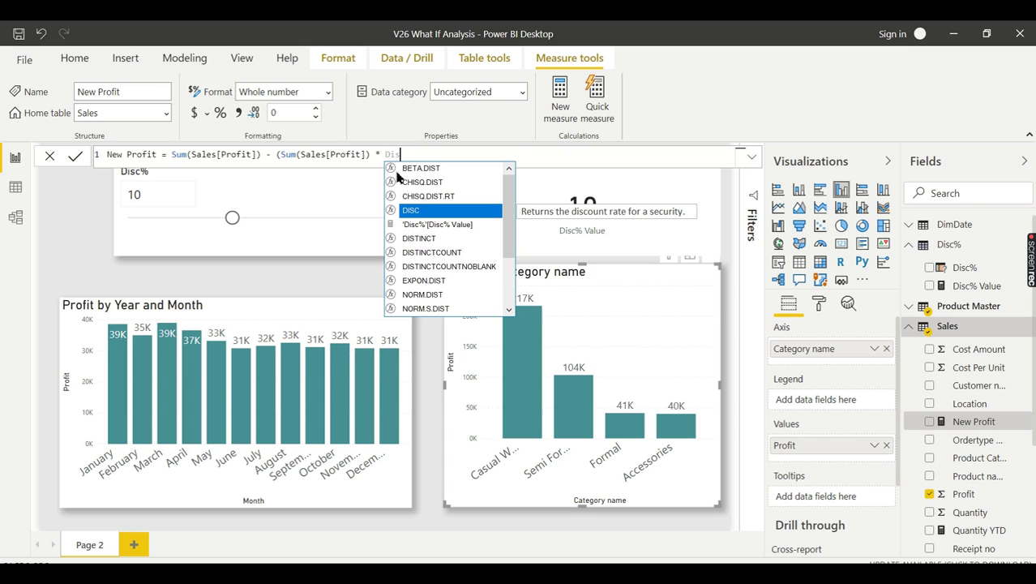
left_click(445, 224)
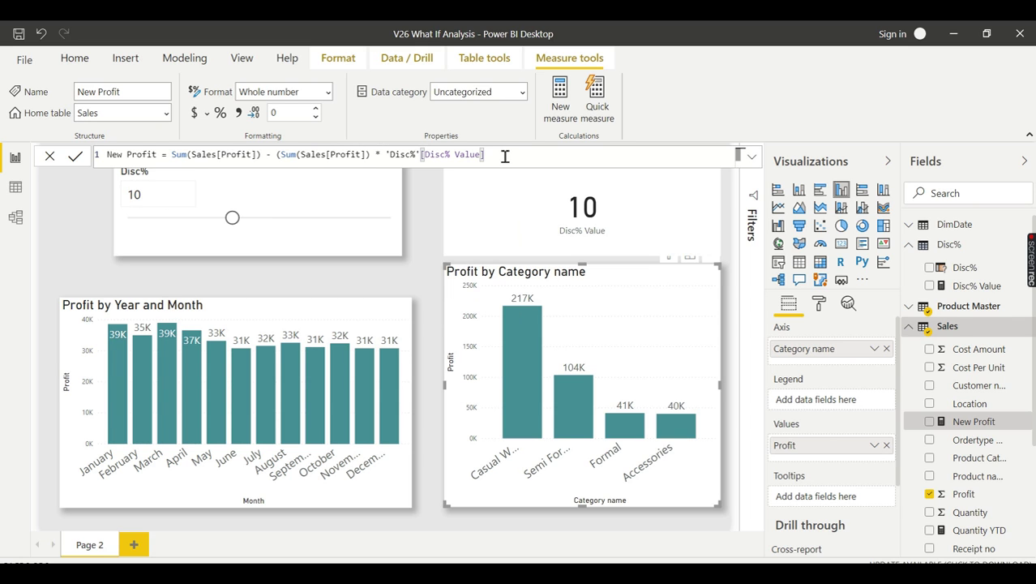
type("/100)")
Step: Bracket the discount term correctly to complete the New Profit formula
left_click(386, 154)
type("(")
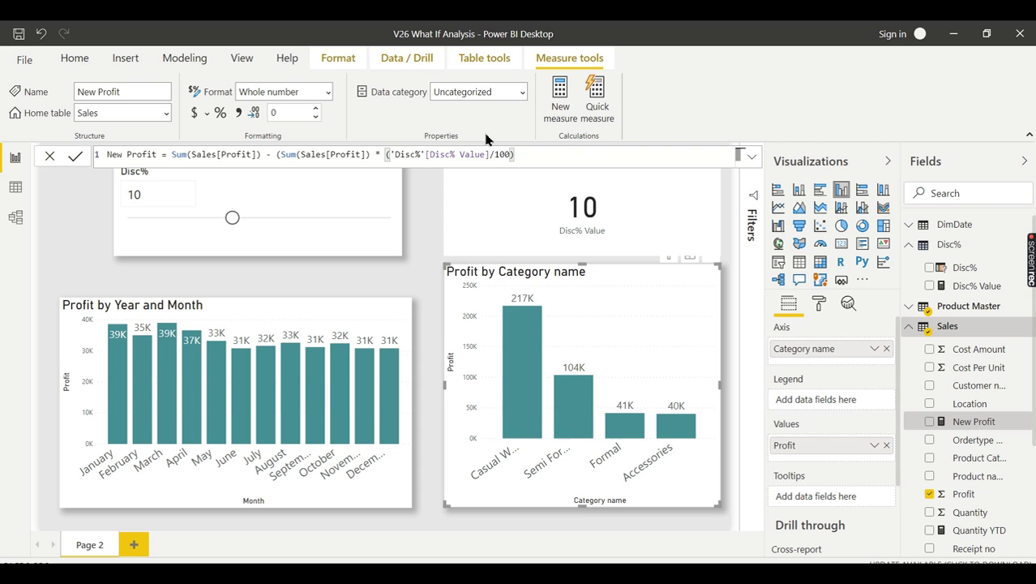
key("End")
type(")")
left_click_drag(280, 155, 527, 155)
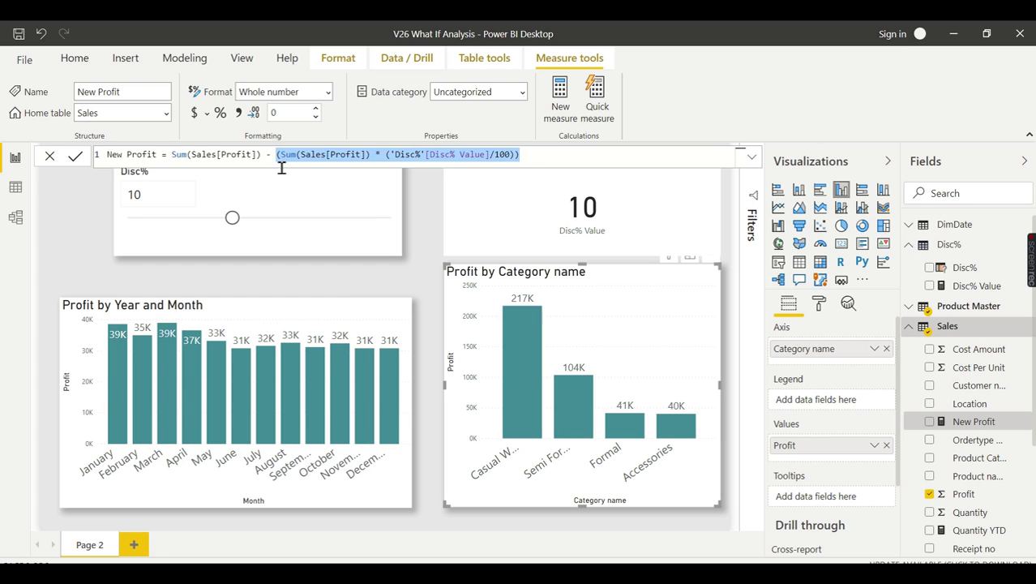
left_click_drag(277, 155, 275, 155)
left_click(531, 160)
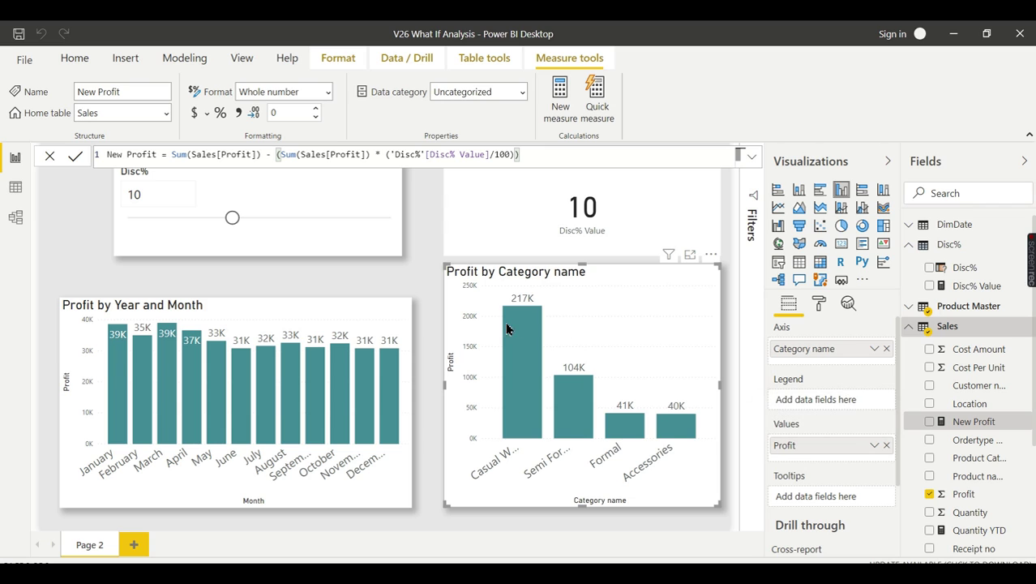
mouse_move(679, 434)
mouse_move(685, 424)
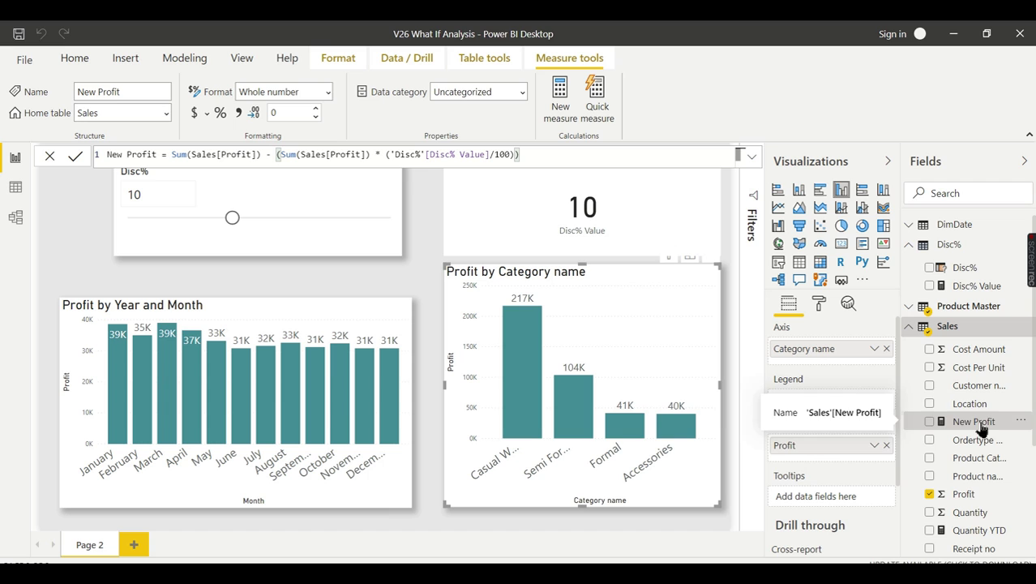
Step: Add New Profit back to the category chart's values and lower the Disc% slicer to 5
left_click_drag(980, 426, 874, 458)
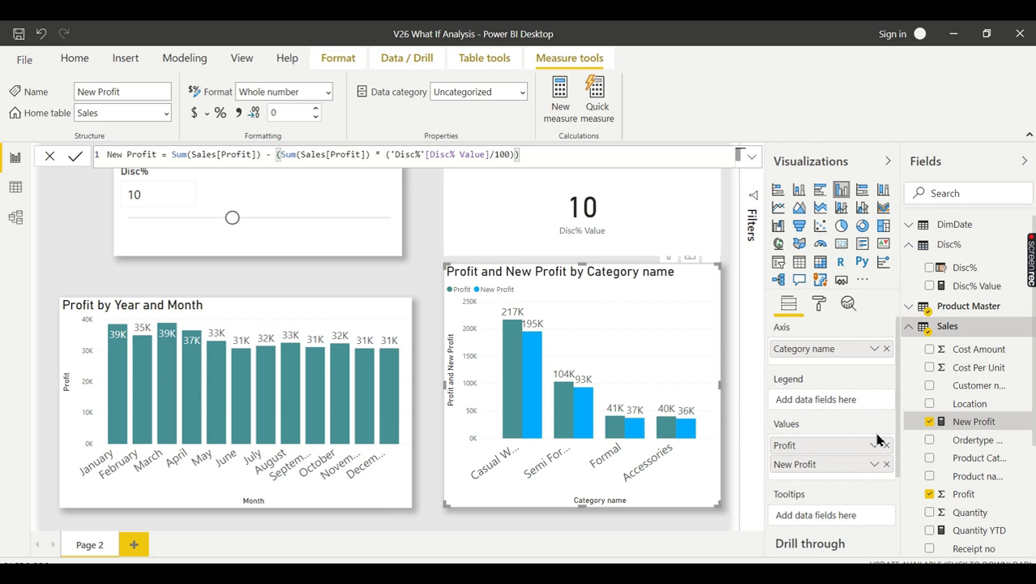
mouse_move(689, 430)
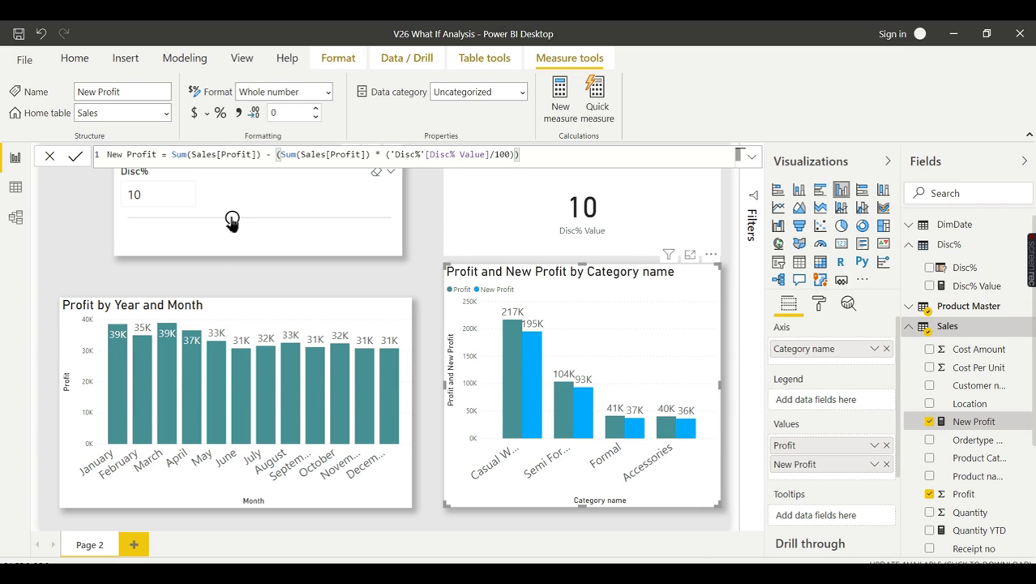
left_click_drag(231, 224, 180, 219)
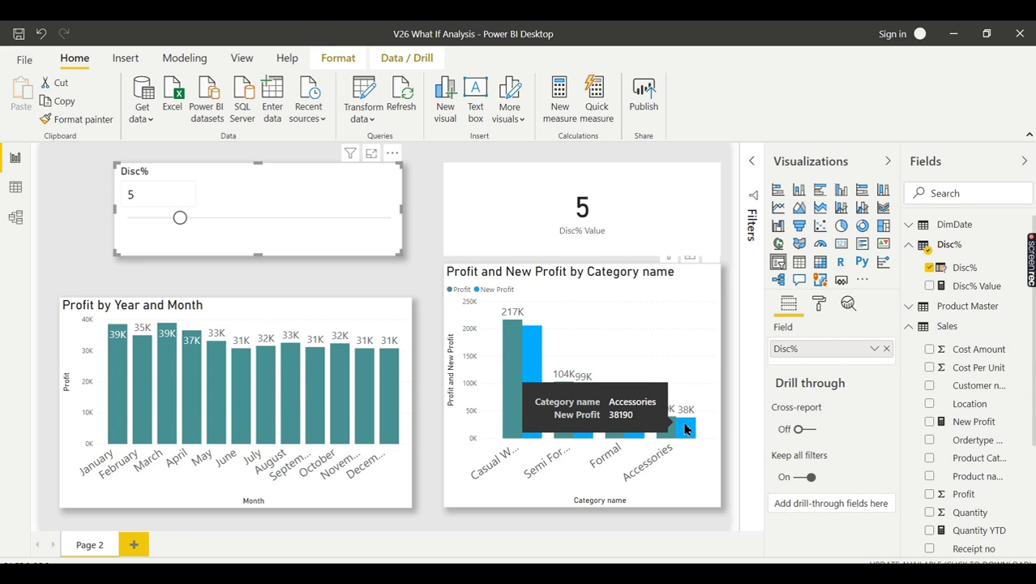
Step: Raise Disc% to 20 and compare Casual Wear's New Profit (173760) against its 217200 Profit
left_click_drag(180, 219, 338, 243)
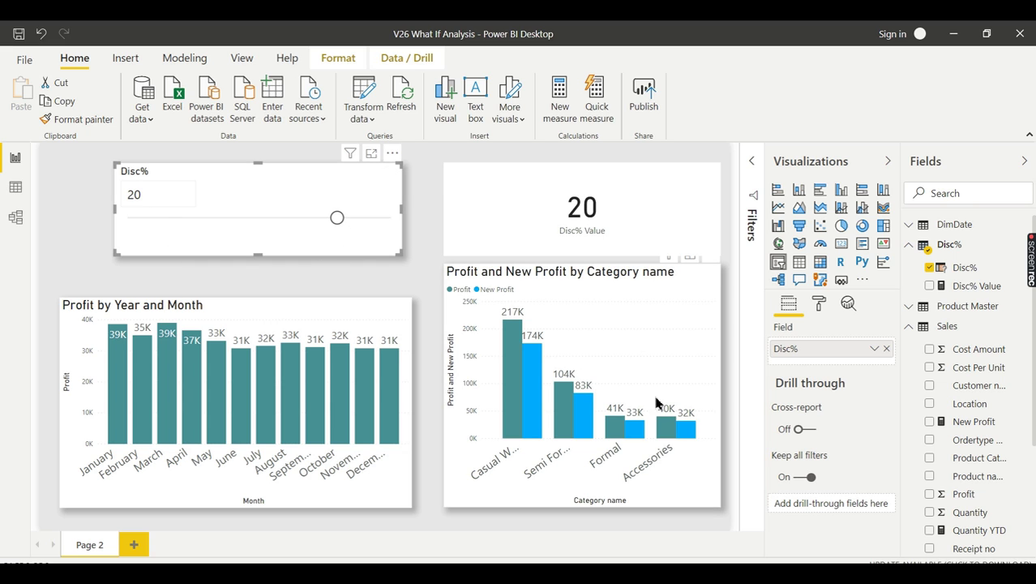
mouse_move(684, 431)
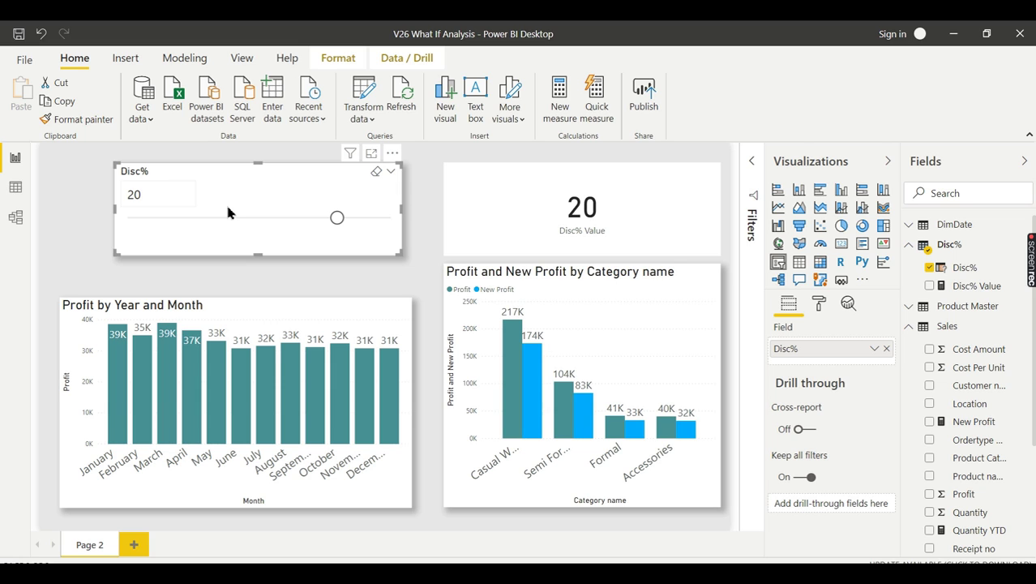
mouse_move(530, 406)
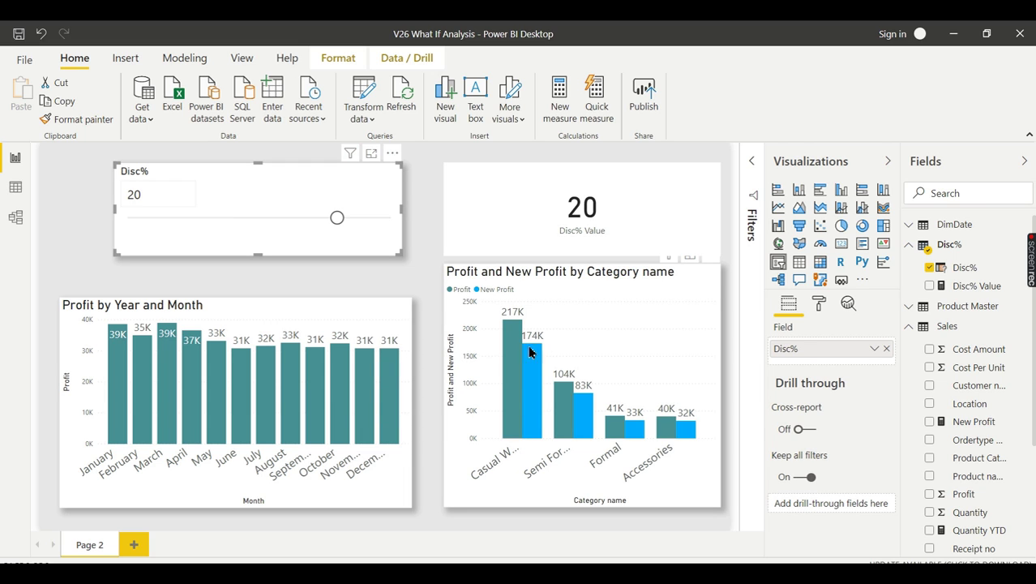
mouse_move(533, 372)
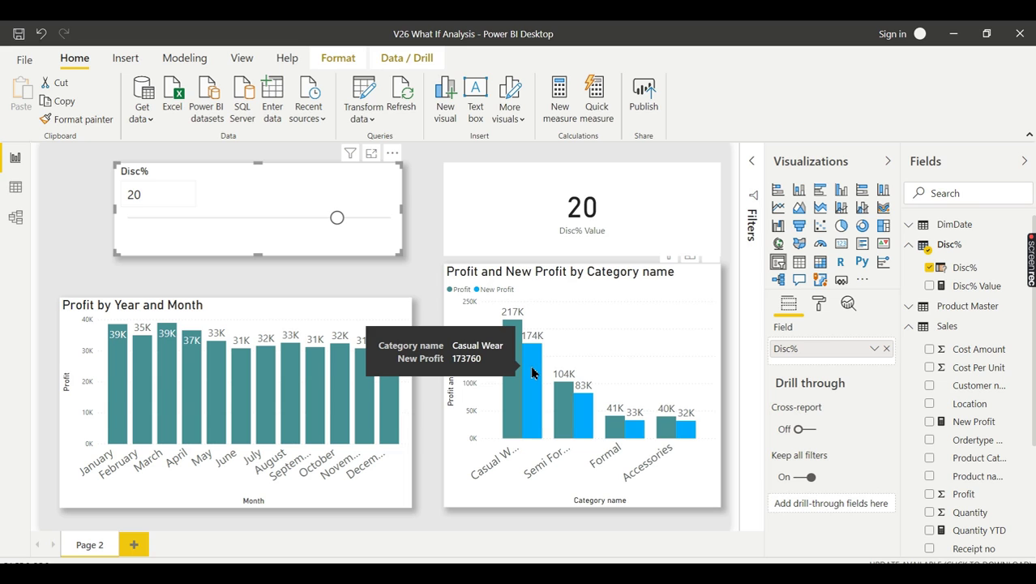
mouse_move(513, 355)
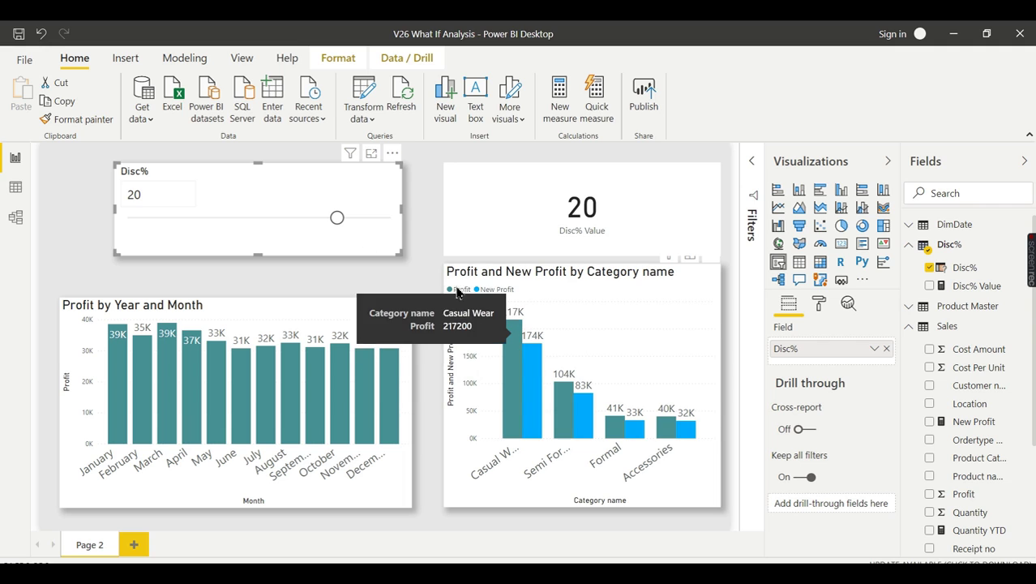
Step: Lower the Disc% slicer from 20 through 8 to 6, lifting Accessories' New Profit to 37788
mouse_move(337, 224)
left_mouse_down()
mouse_move(328, 223)
mouse_move(339, 220)
left_mouse_up()
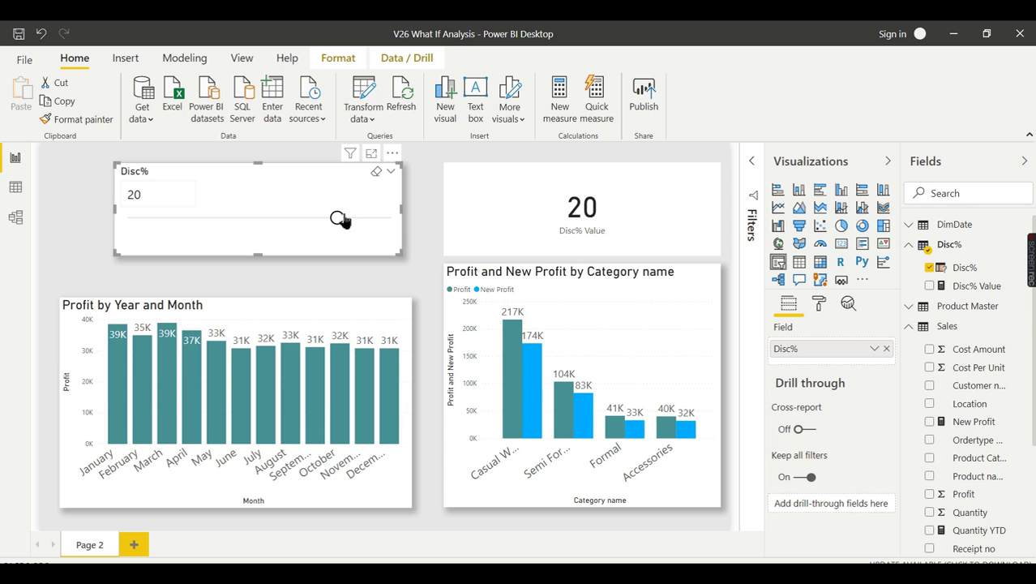
left_click_drag(338, 219, 212, 218)
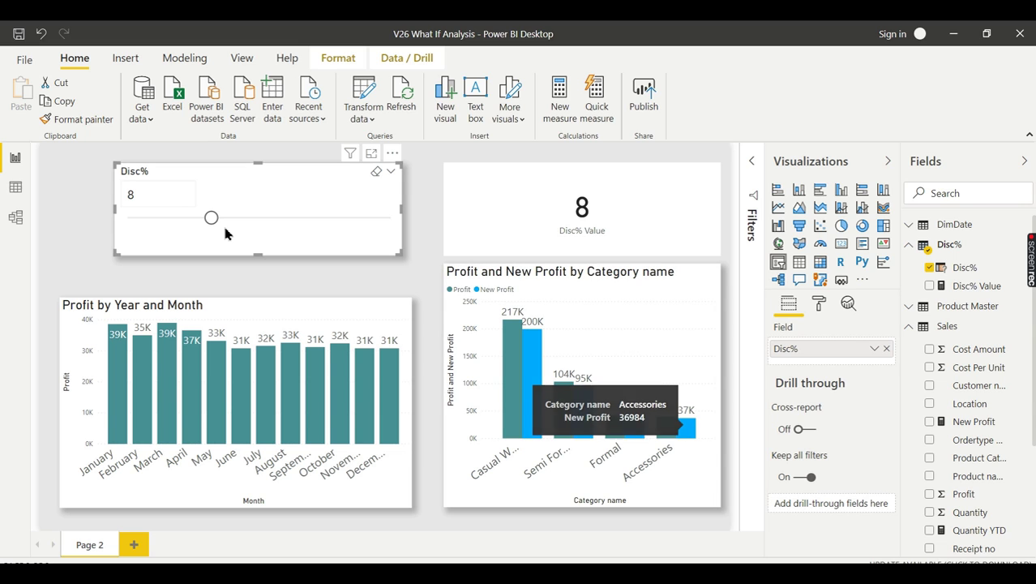
left_click_drag(214, 219, 191, 217)
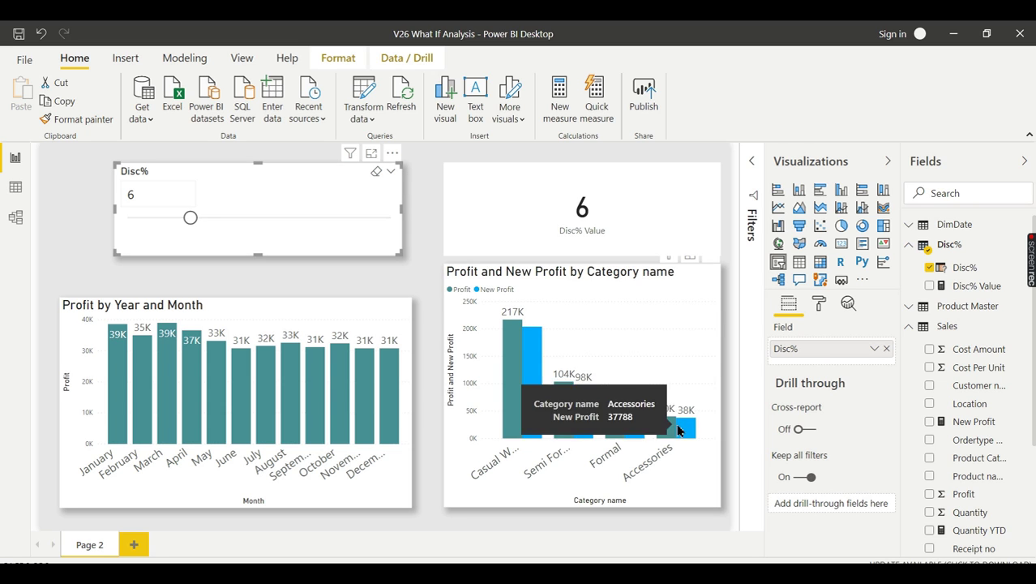